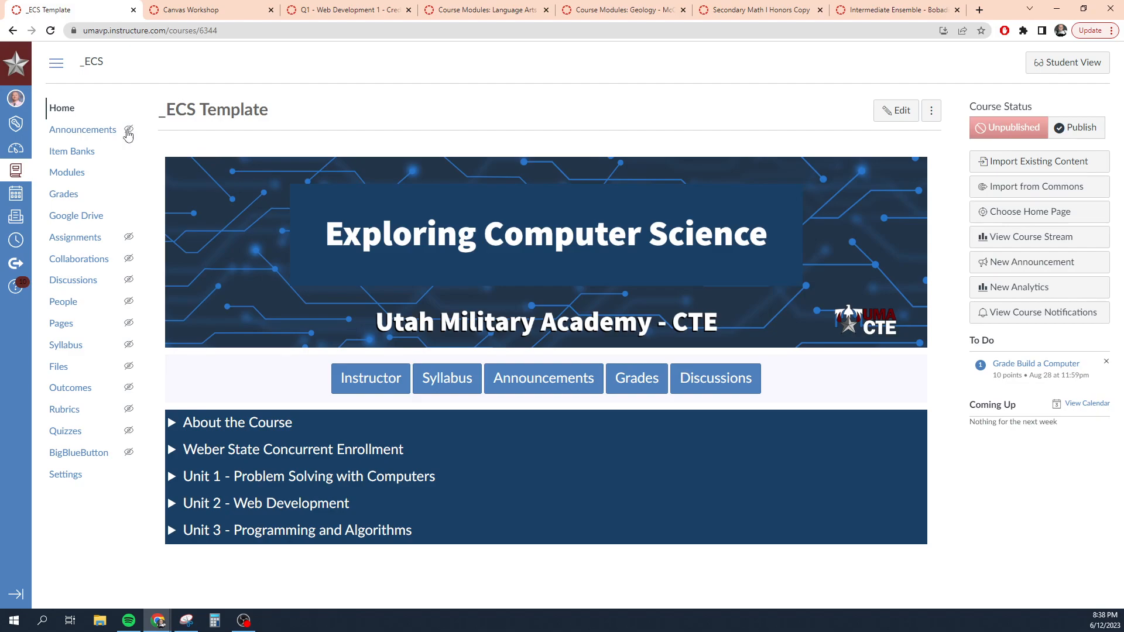
# Step: Open the course's People page and examine the Copyright Group and Impact Jigsaw Group sets, including the members of Copyright Group 1
pyautogui.click(57, 304)
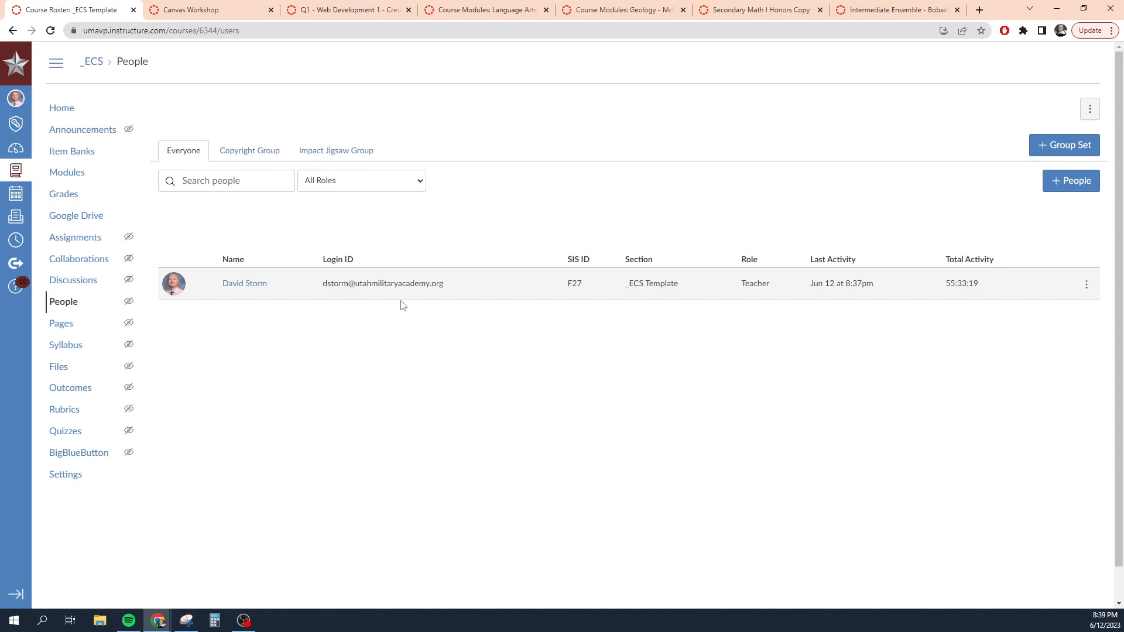
pyautogui.click(263, 154)
pyautogui.click(351, 117)
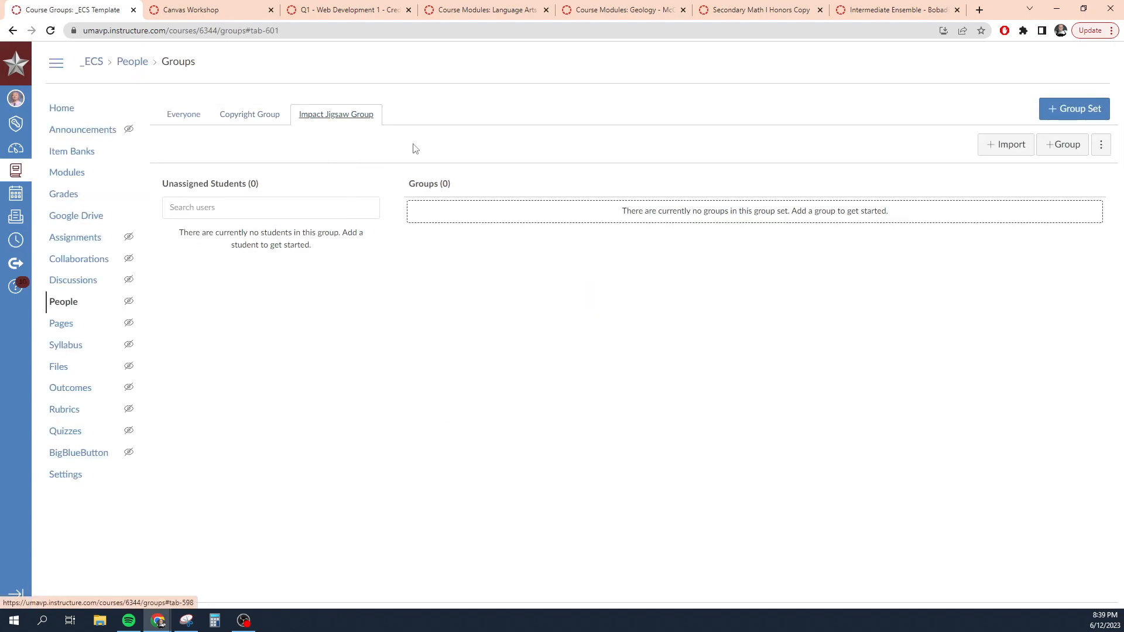
pyautogui.click(249, 120)
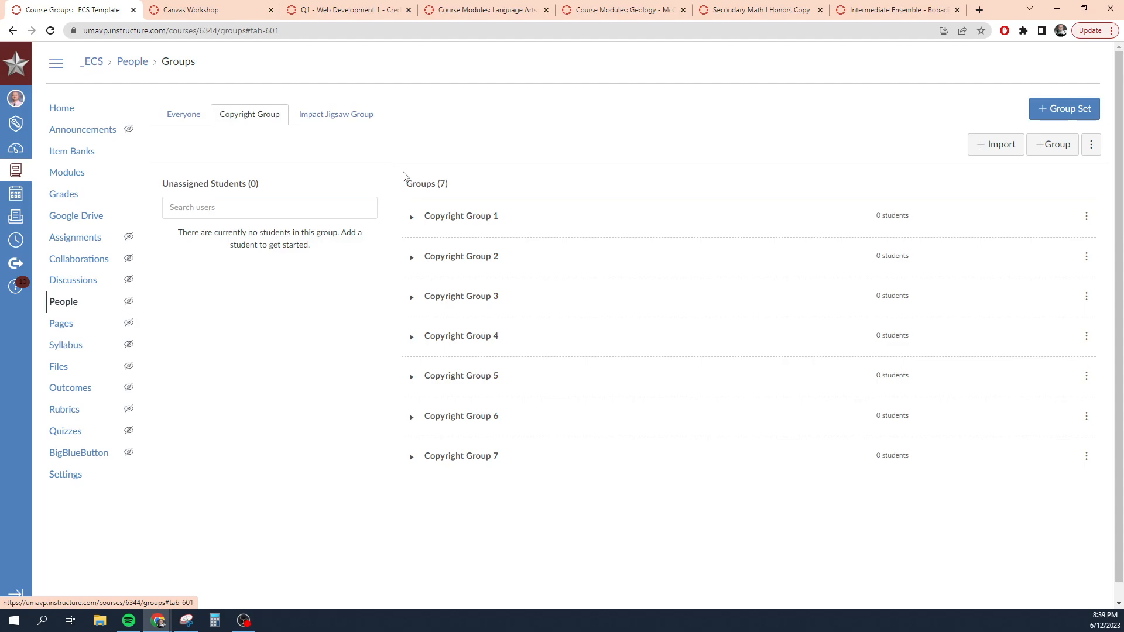
pyautogui.click(412, 219)
pyautogui.click(412, 219)
pyautogui.click(411, 219)
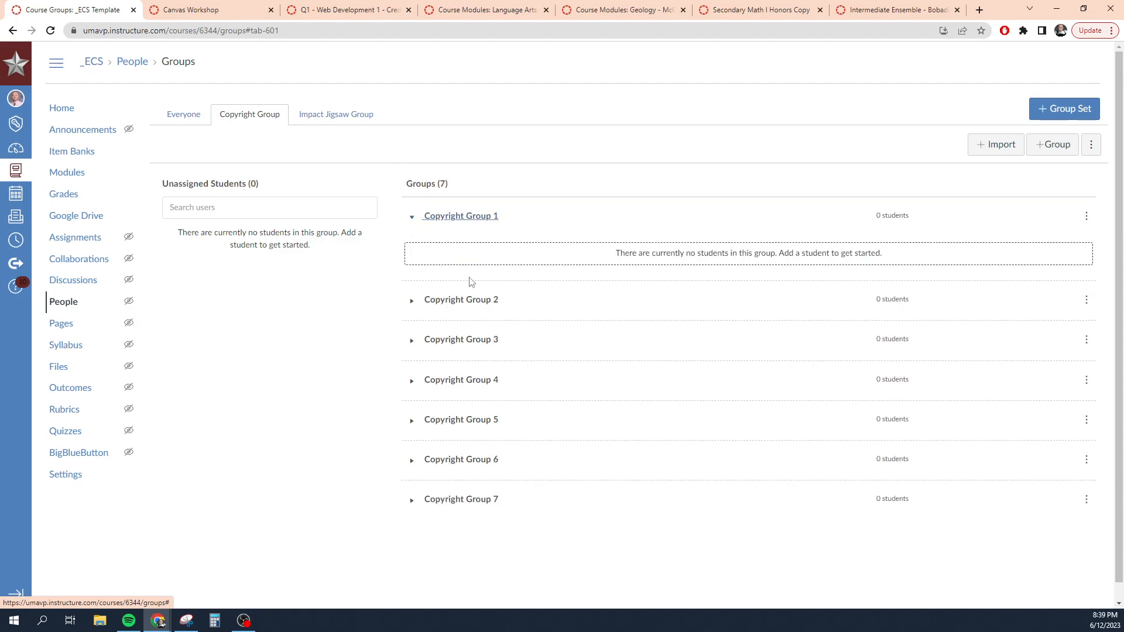
pyautogui.click(412, 218)
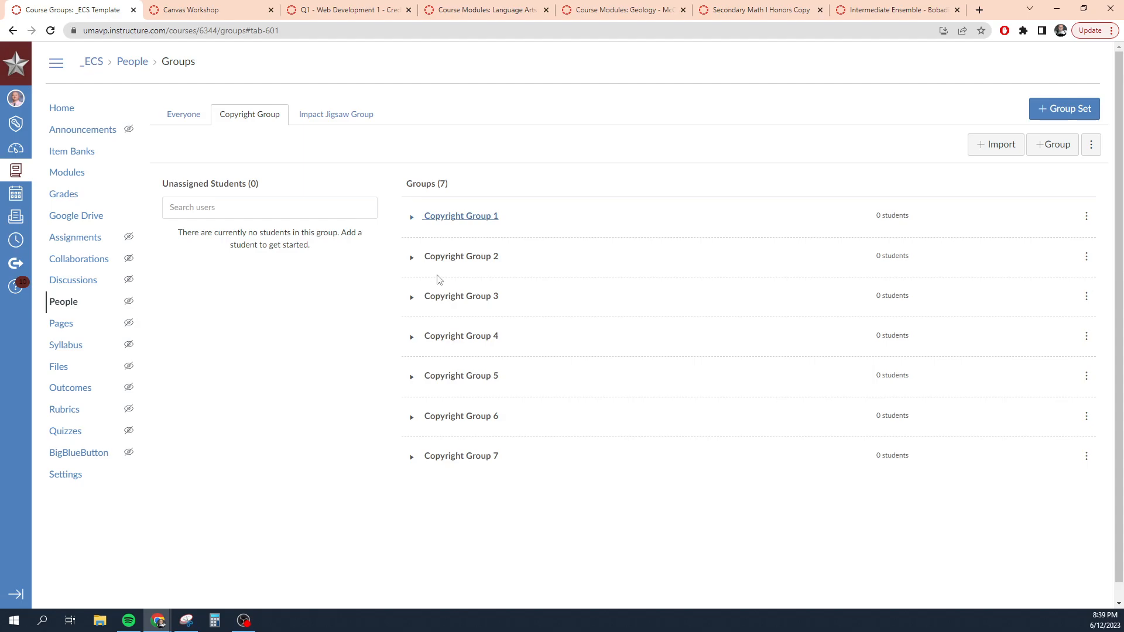
pyautogui.click(330, 115)
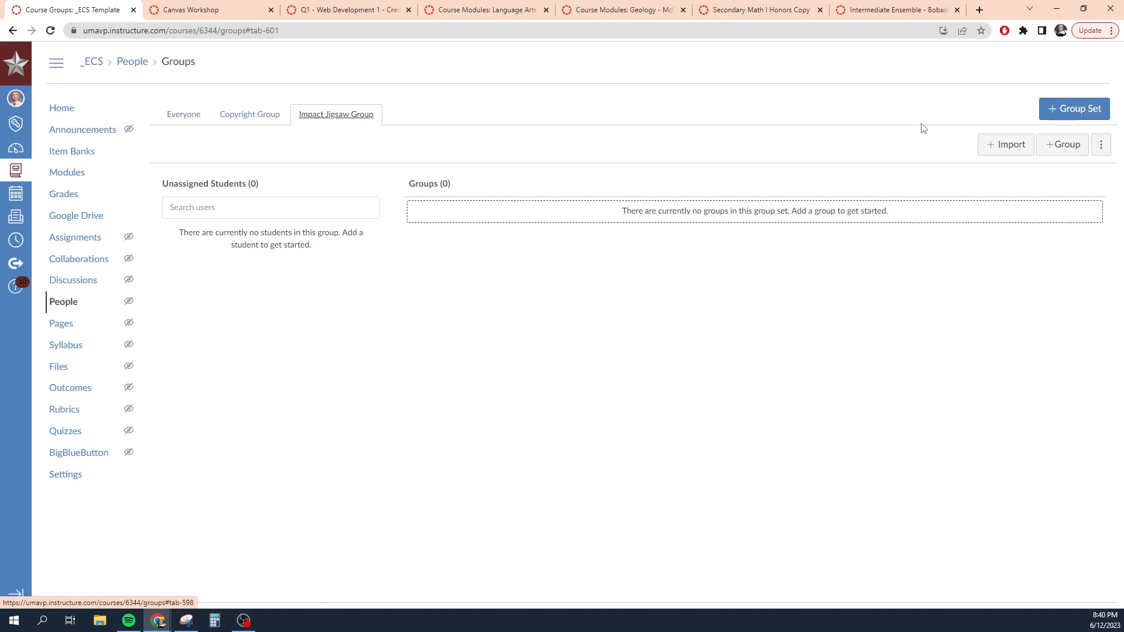
# Step: Examine the options for creating a group set, close them without saving, and return to the full course roster
pyautogui.click(1063, 109)
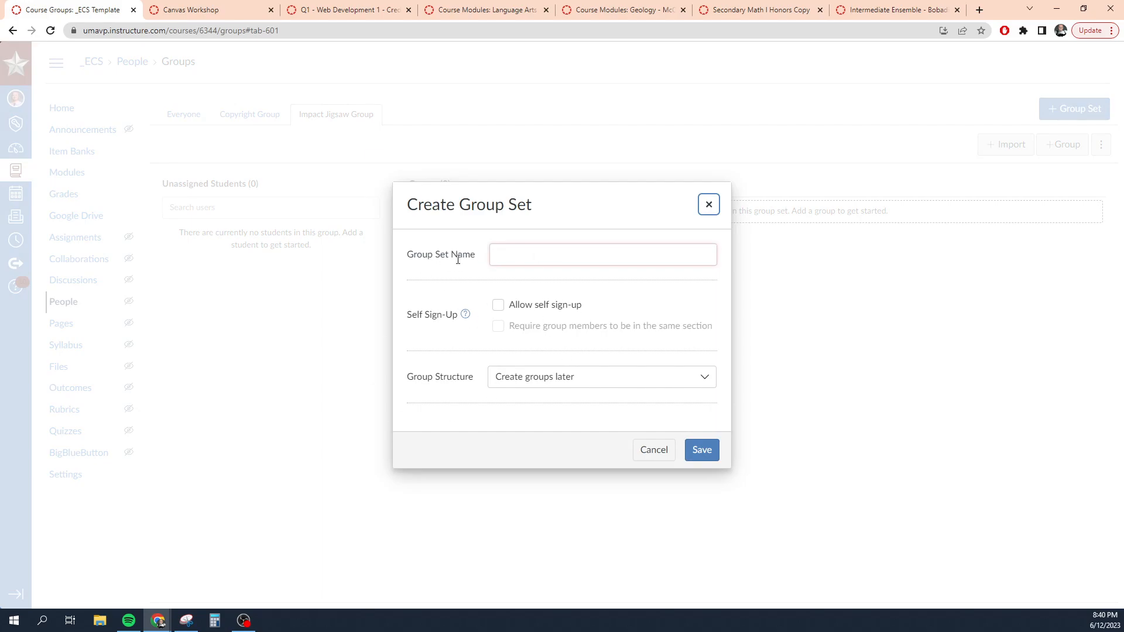
pyautogui.click(710, 204)
pyautogui.click(181, 127)
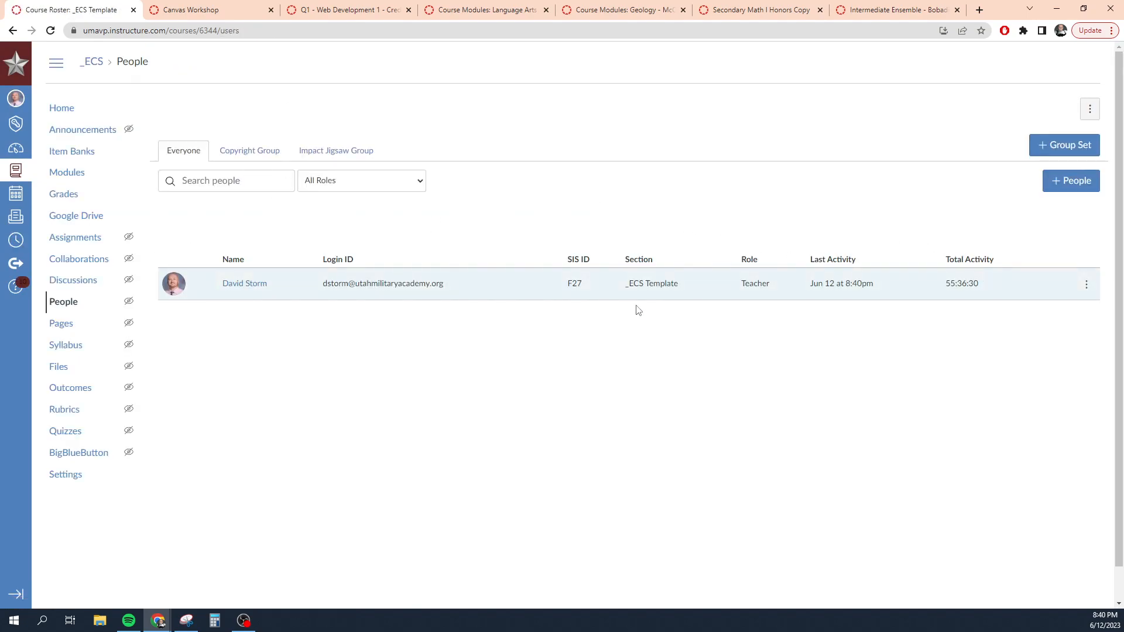
# Step: Review the email, role and section options for adding people to the course, and close the form without adding anyone
pyautogui.click(1073, 183)
pyautogui.click(387, 274)
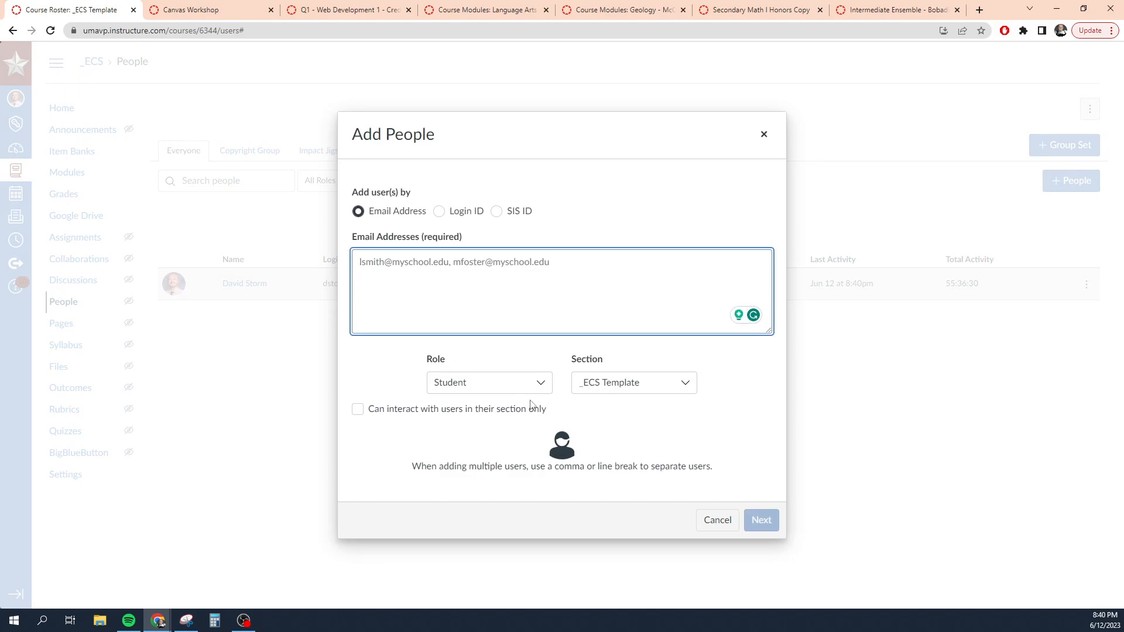
pyautogui.click(645, 383)
pyautogui.click(542, 389)
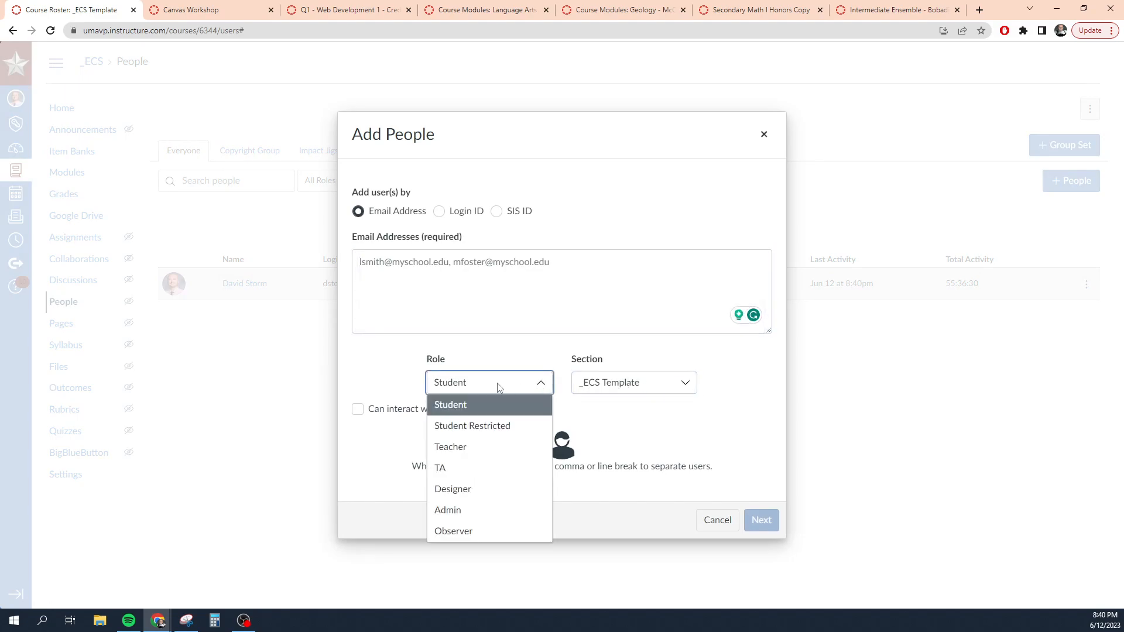
pyautogui.click(353, 373)
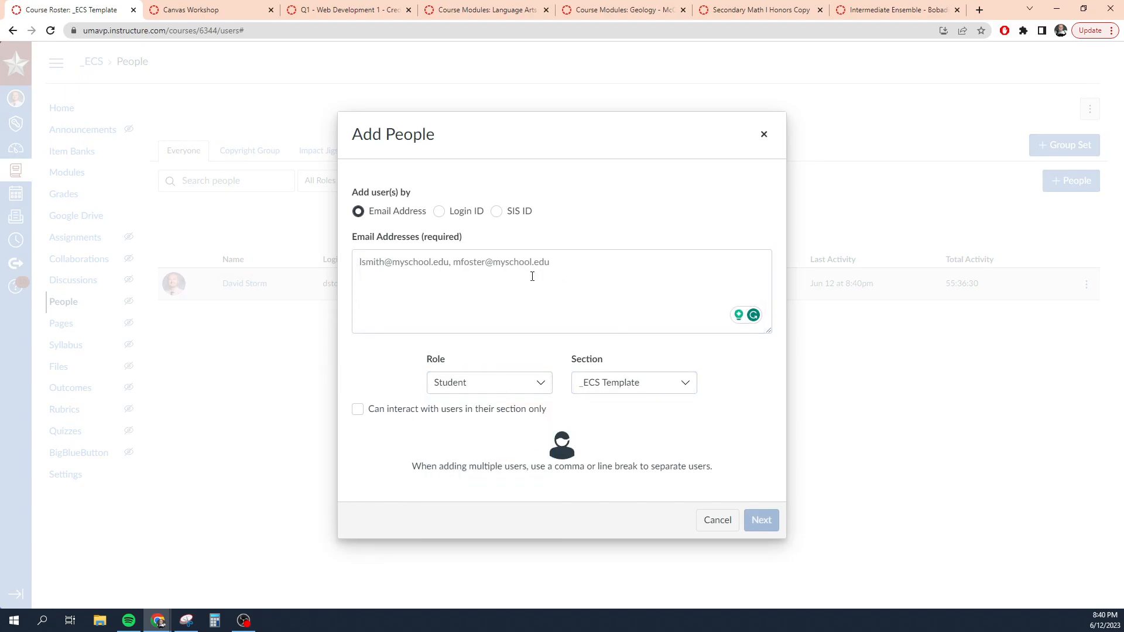
pyautogui.click(764, 135)
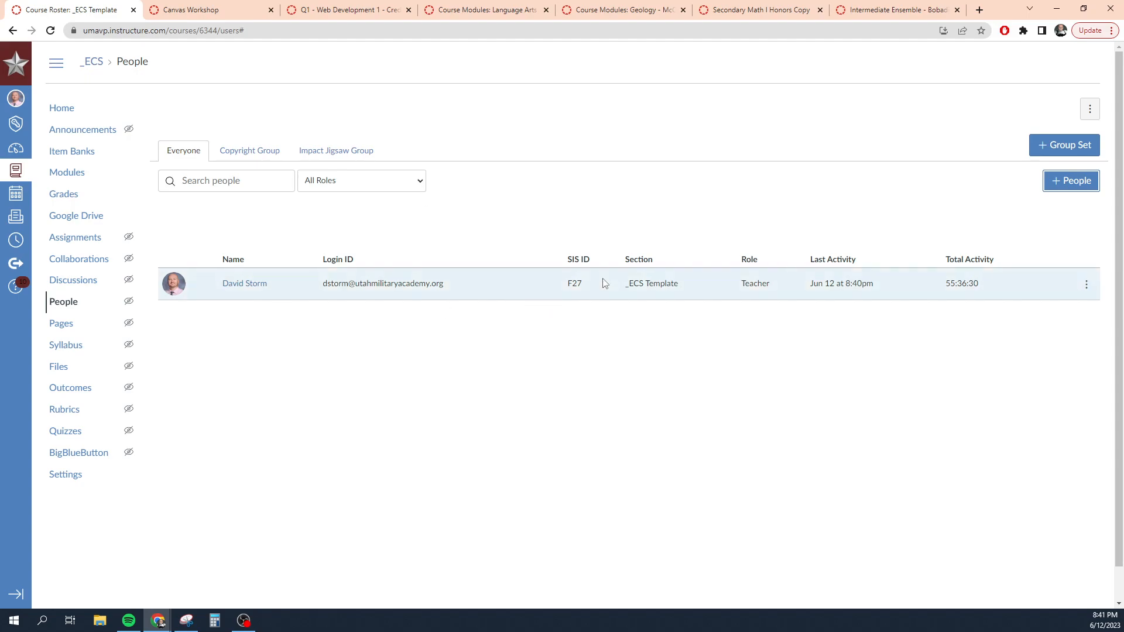
# Step: View the course roles that can be assigned to the enrolled teacher, and leave without updating
pyautogui.click(1087, 284)
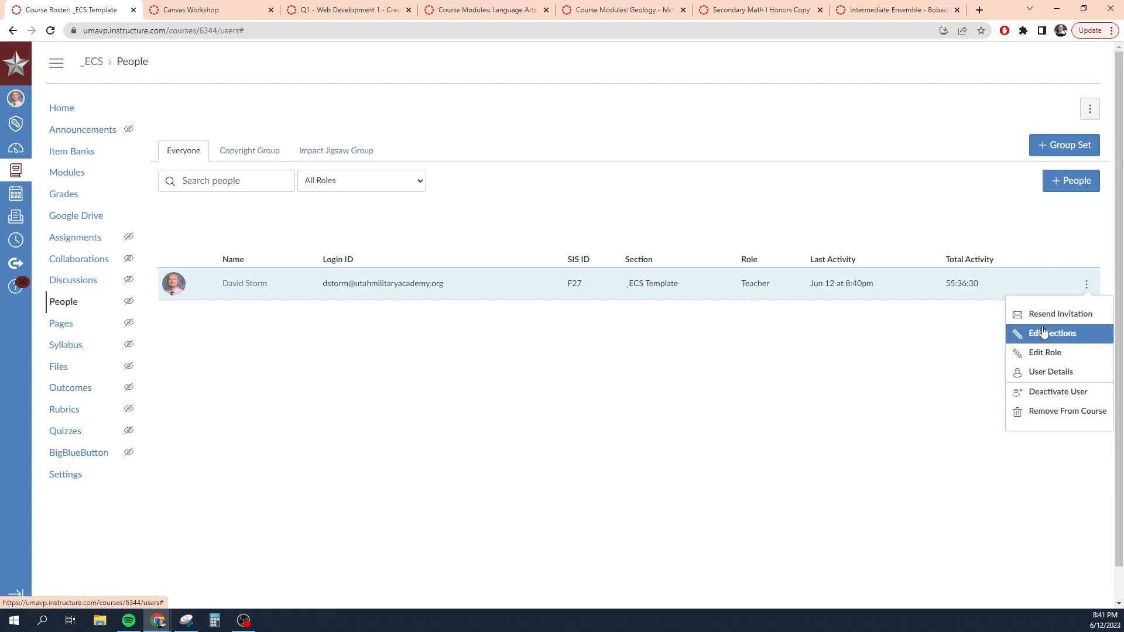
pyautogui.click(1038, 353)
pyautogui.click(632, 332)
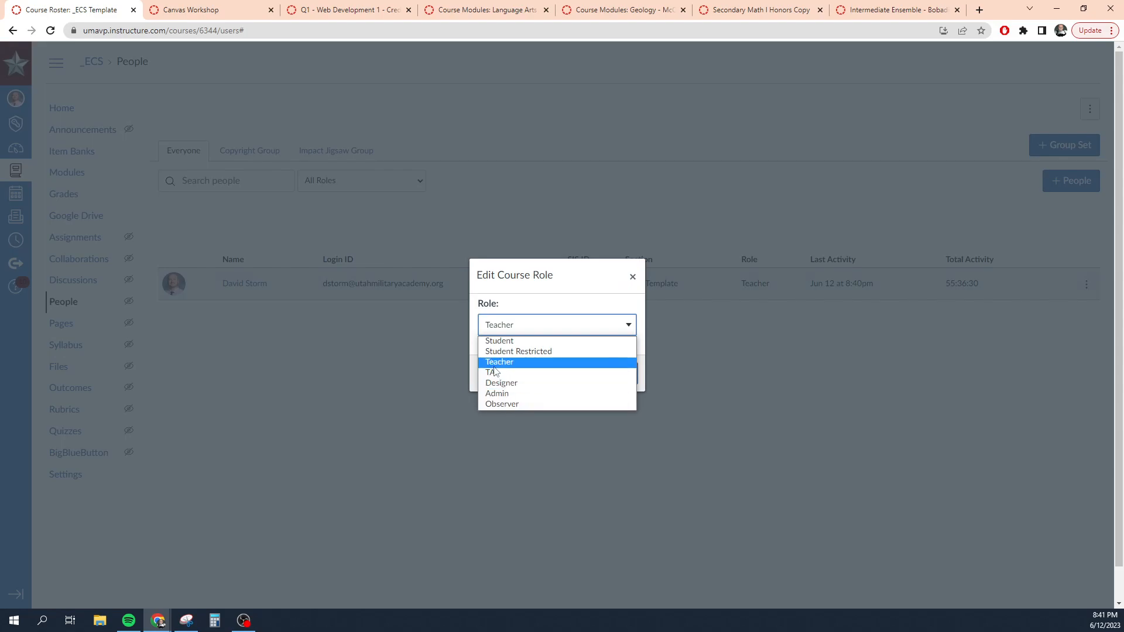
pyautogui.click(633, 276)
pyautogui.click(632, 276)
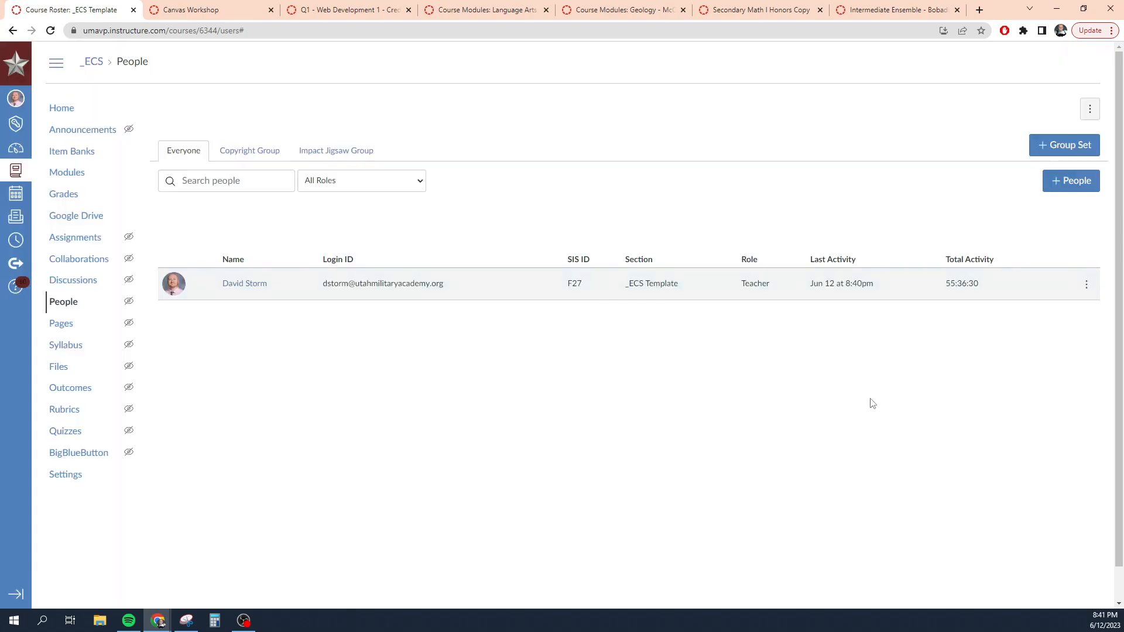
# Step: Preview the Student Restricted role for the enrolled teacher, switch the choice back to Teacher, and close the role settings without updating
pyautogui.click(1087, 285)
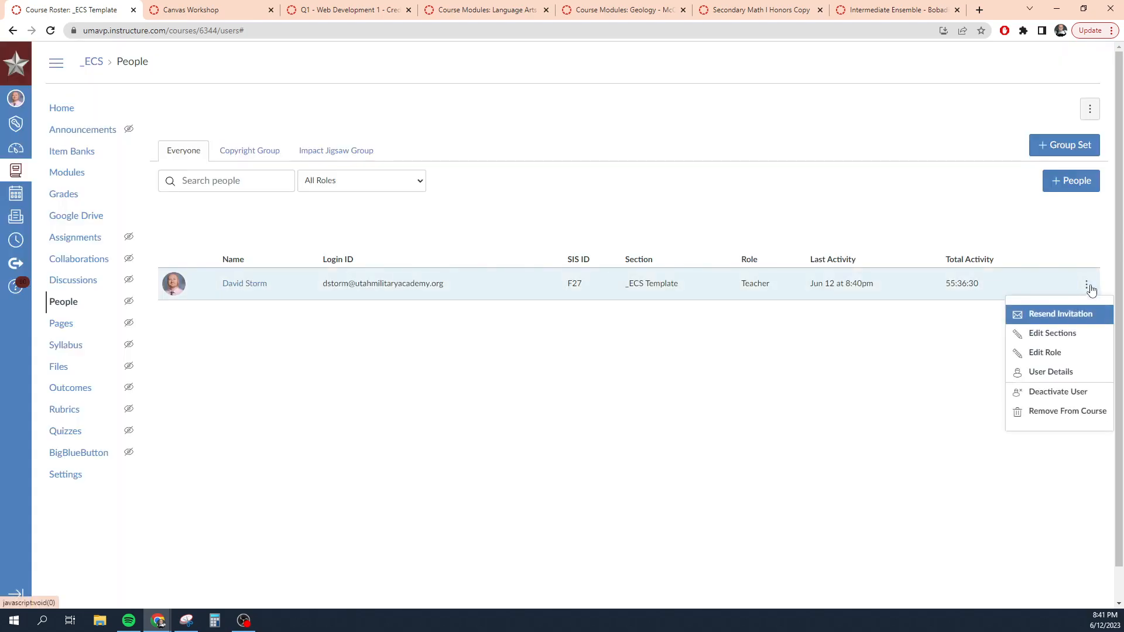
pyautogui.click(1036, 355)
pyautogui.click(531, 324)
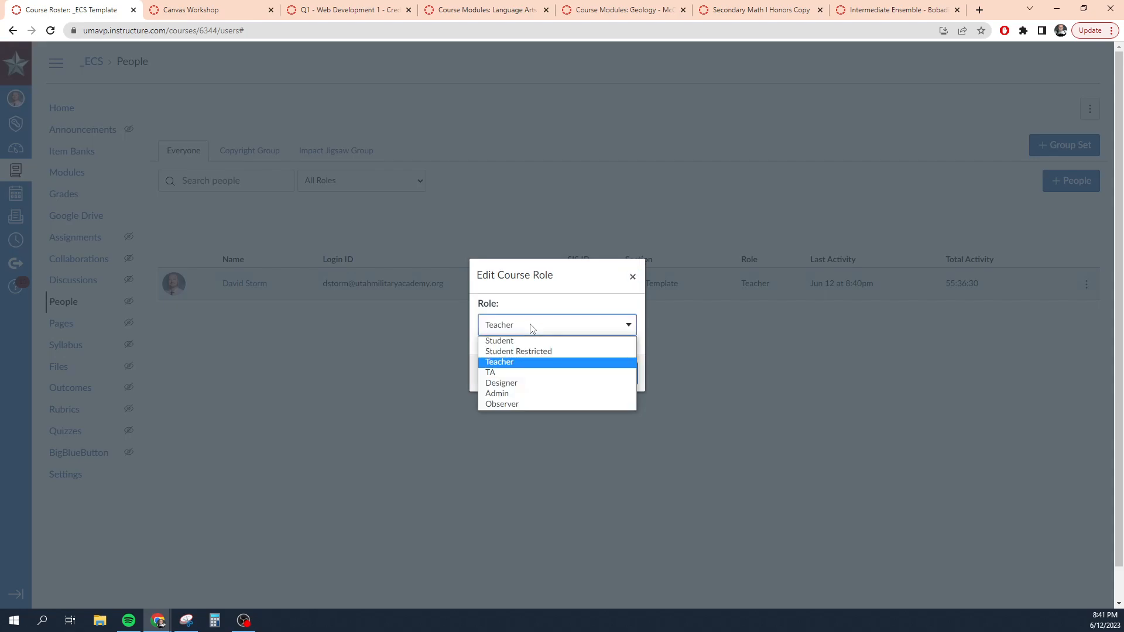
pyautogui.click(539, 354)
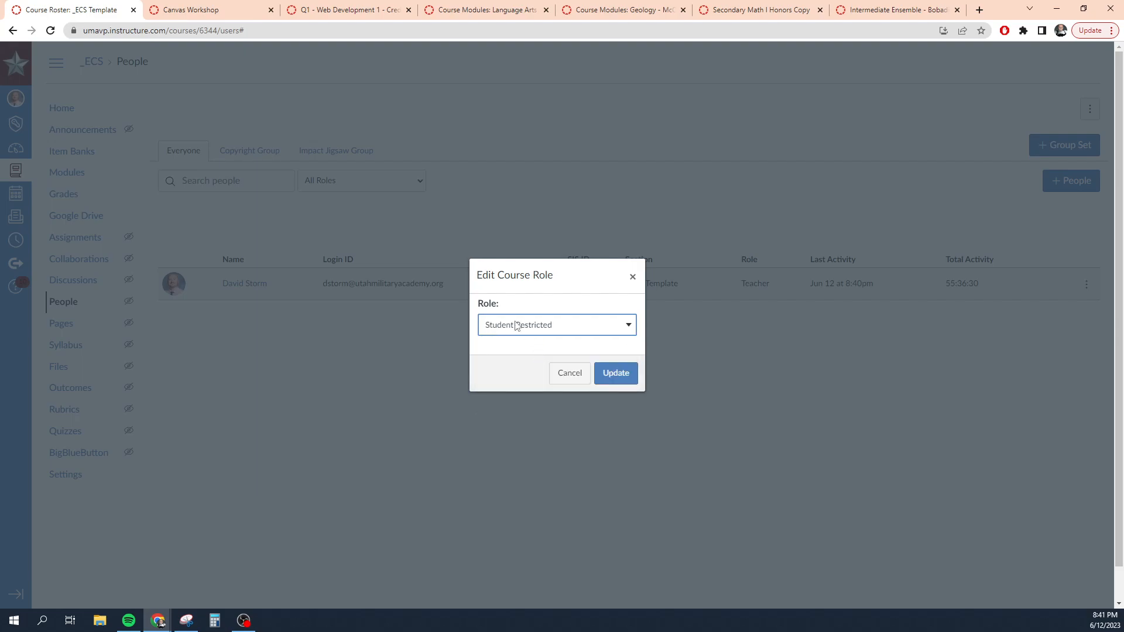
pyautogui.click(618, 327)
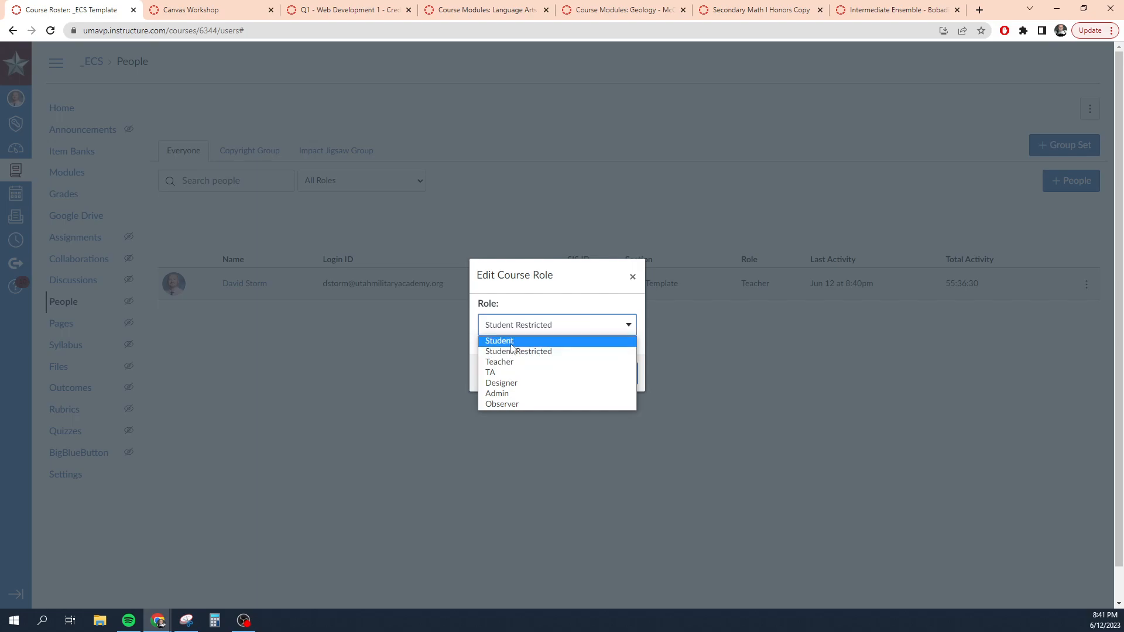
pyautogui.click(512, 365)
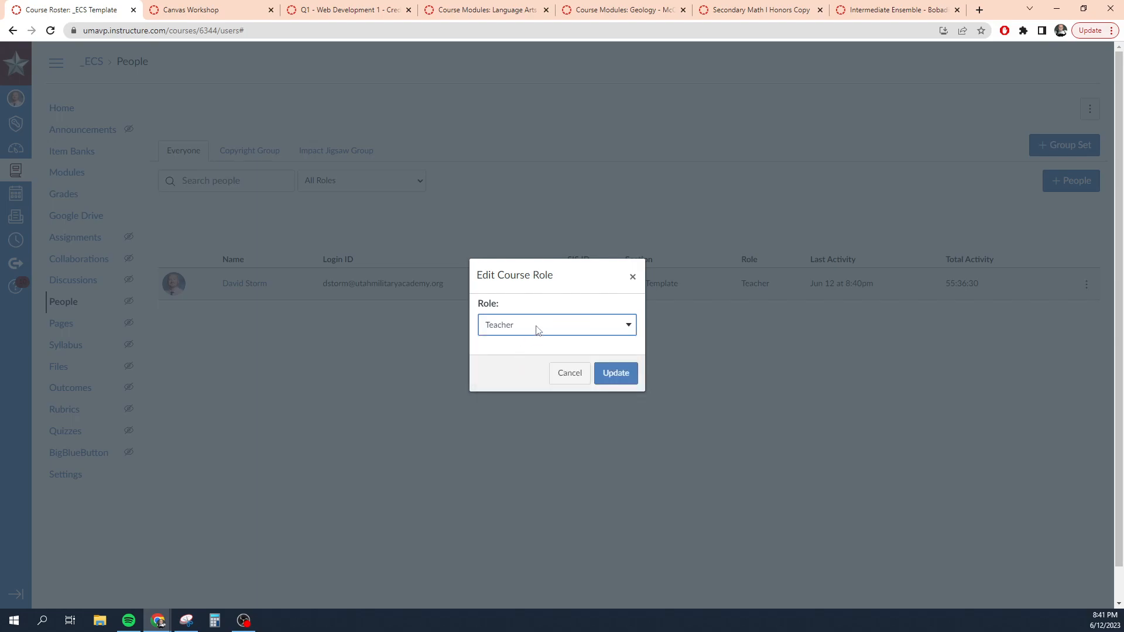
pyautogui.click(535, 327)
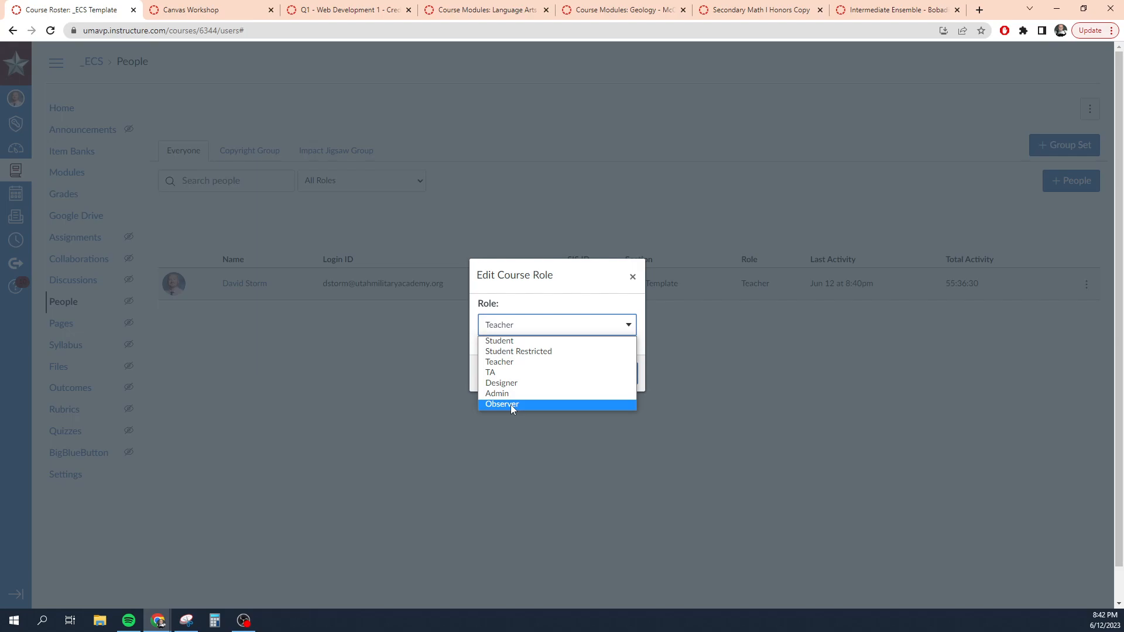
pyautogui.click(632, 276)
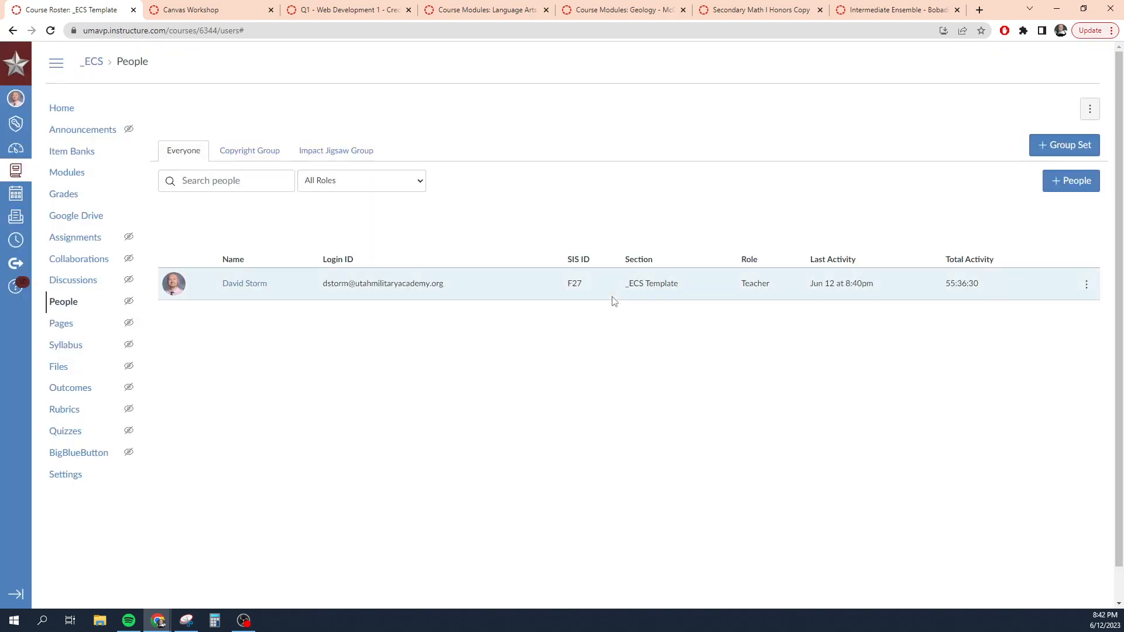
# Step: Examine the teacher's user details page, return to the roster, and look over the options for deactivating or removing the user
pyautogui.click(1086, 286)
pyautogui.click(1054, 371)
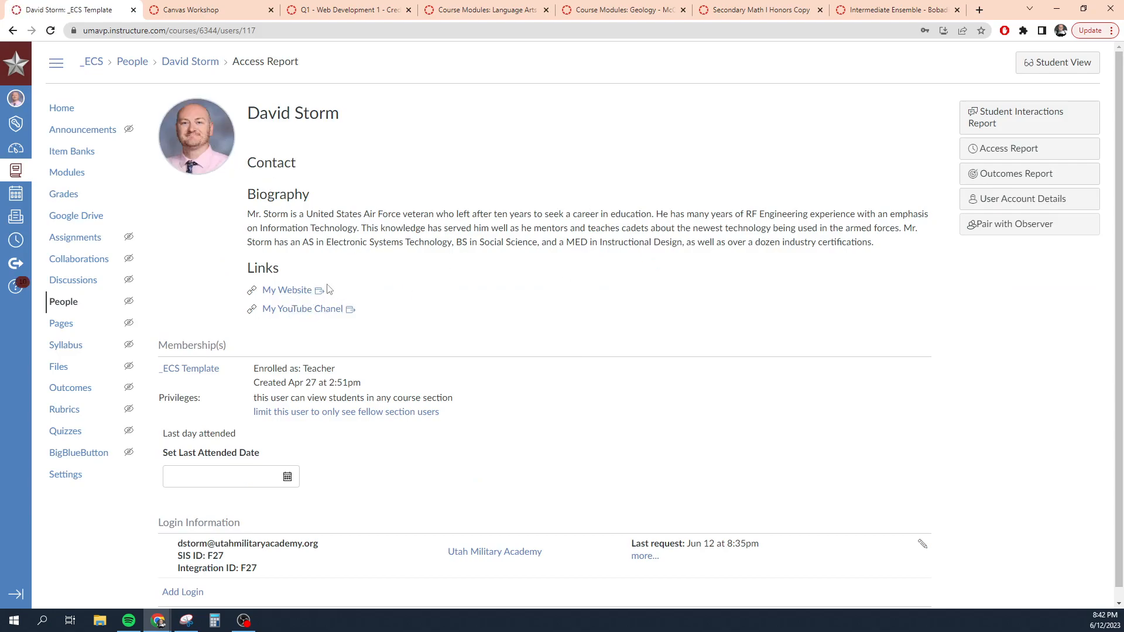
pyautogui.scroll(-1, 583, 319)
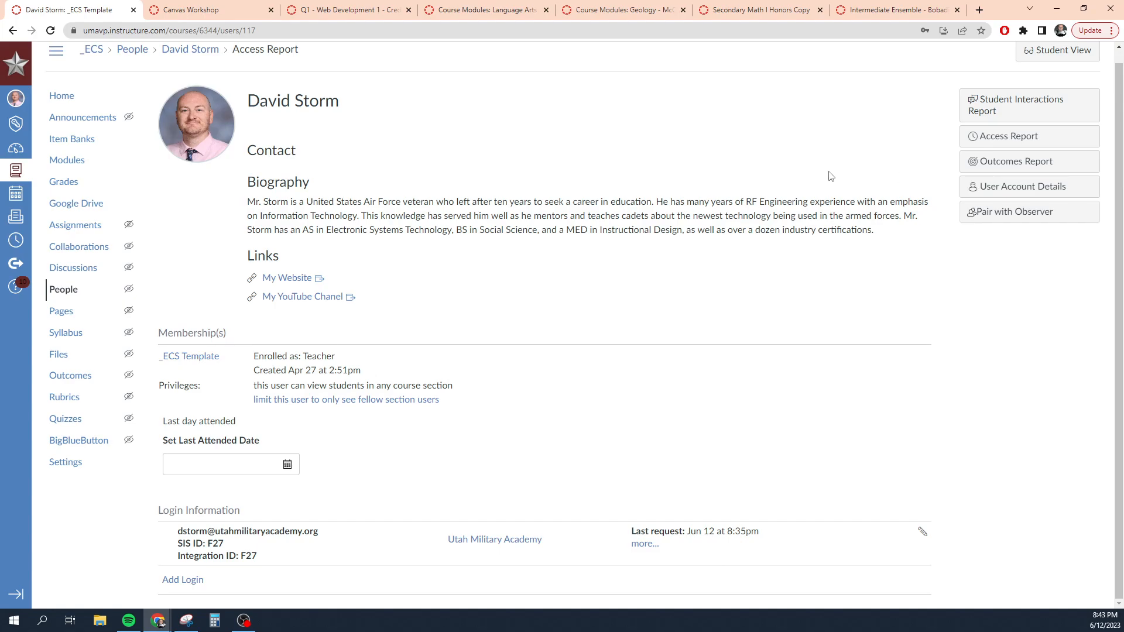
pyautogui.scroll(1, 828, 178)
pyautogui.click(13, 31)
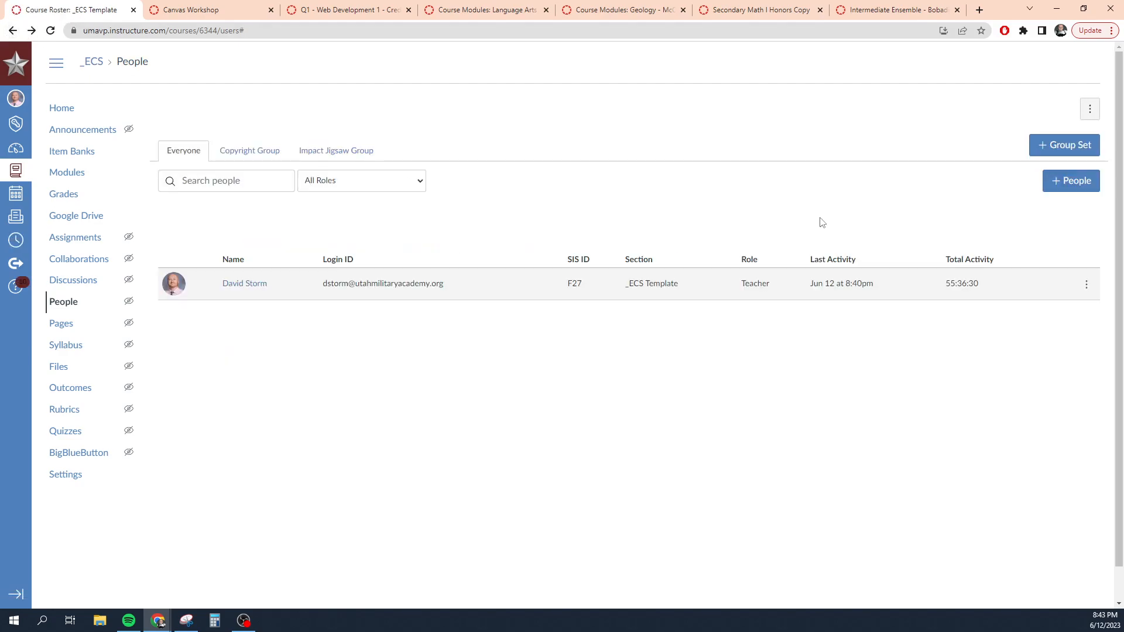
pyautogui.click(1087, 285)
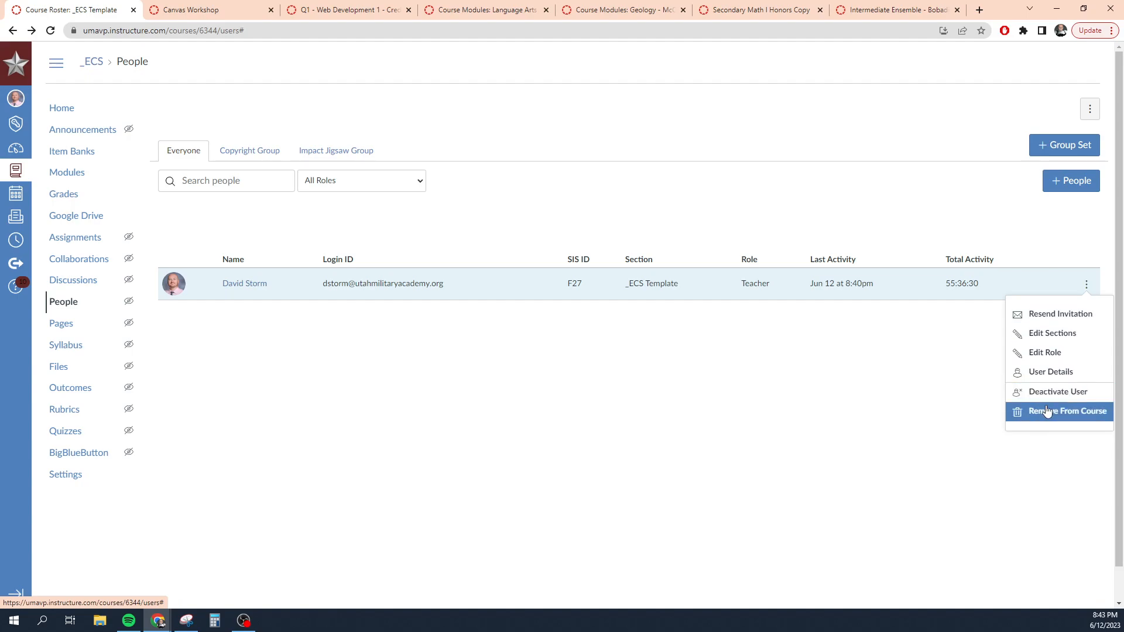
pyautogui.click(398, 402)
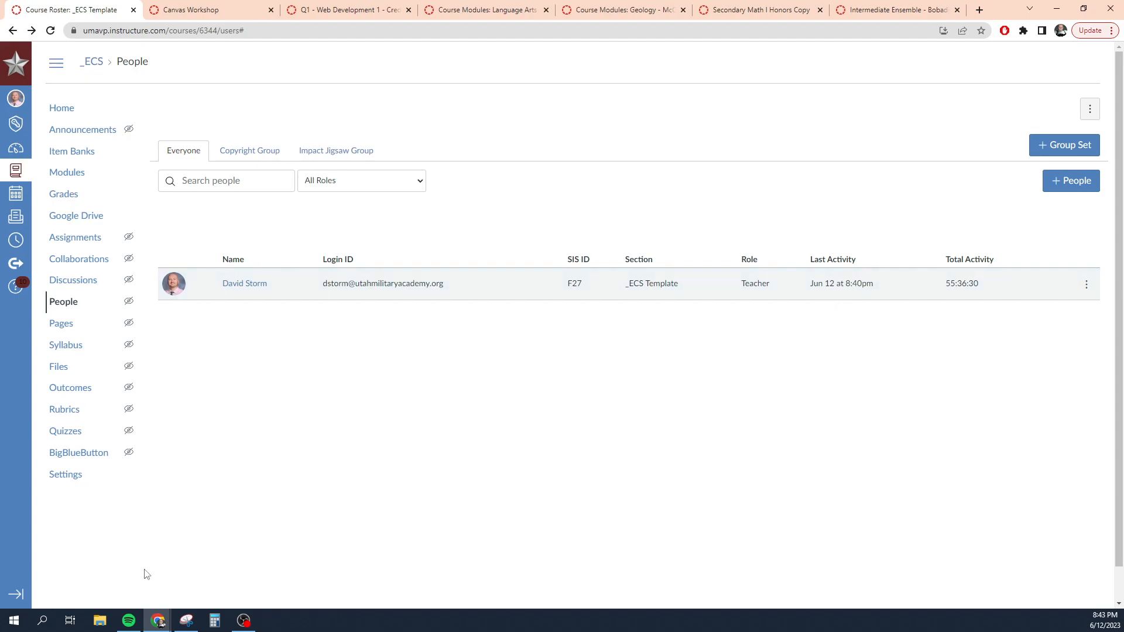
# Step: In the course settings, rename the _ECS Template section to A1
pyautogui.click(73, 479)
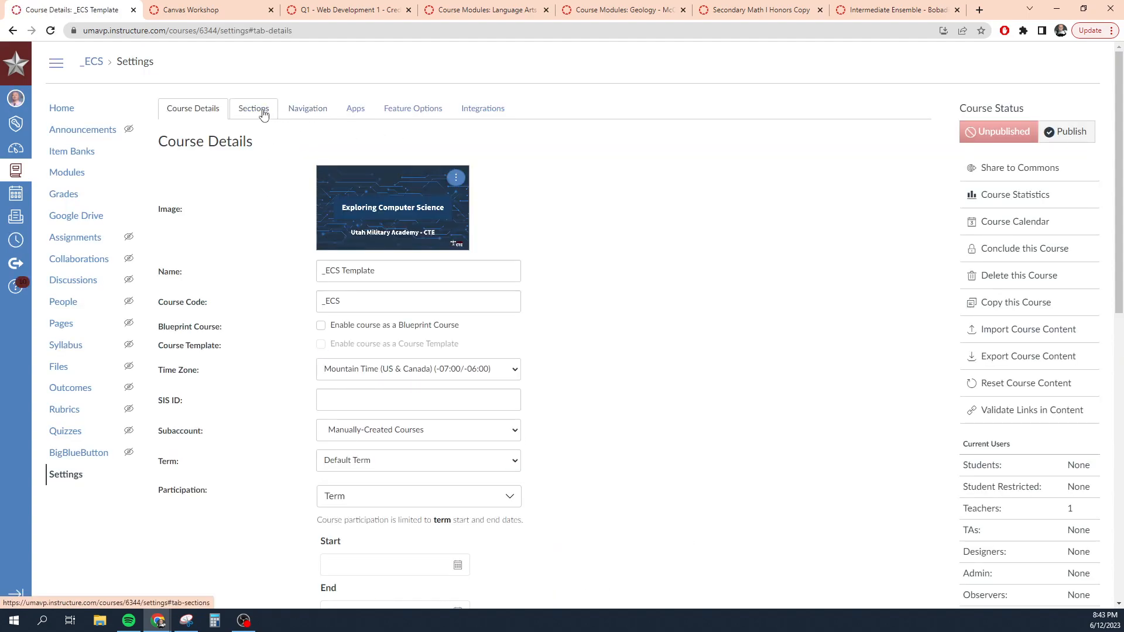
pyautogui.click(257, 110)
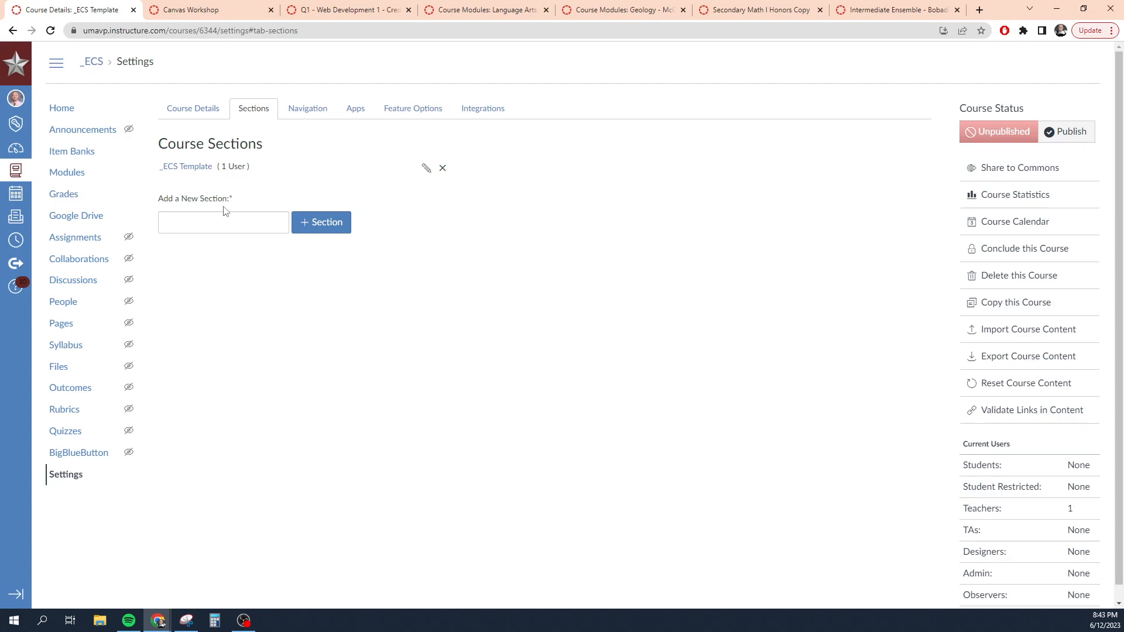
pyautogui.click(428, 175)
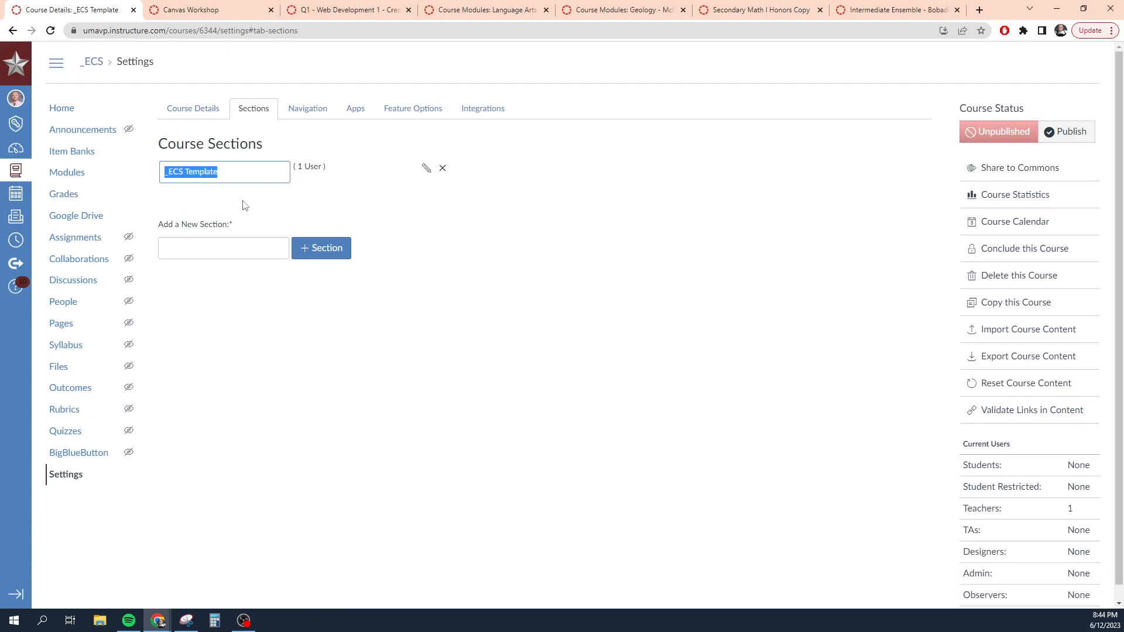
pyautogui.press('Return')
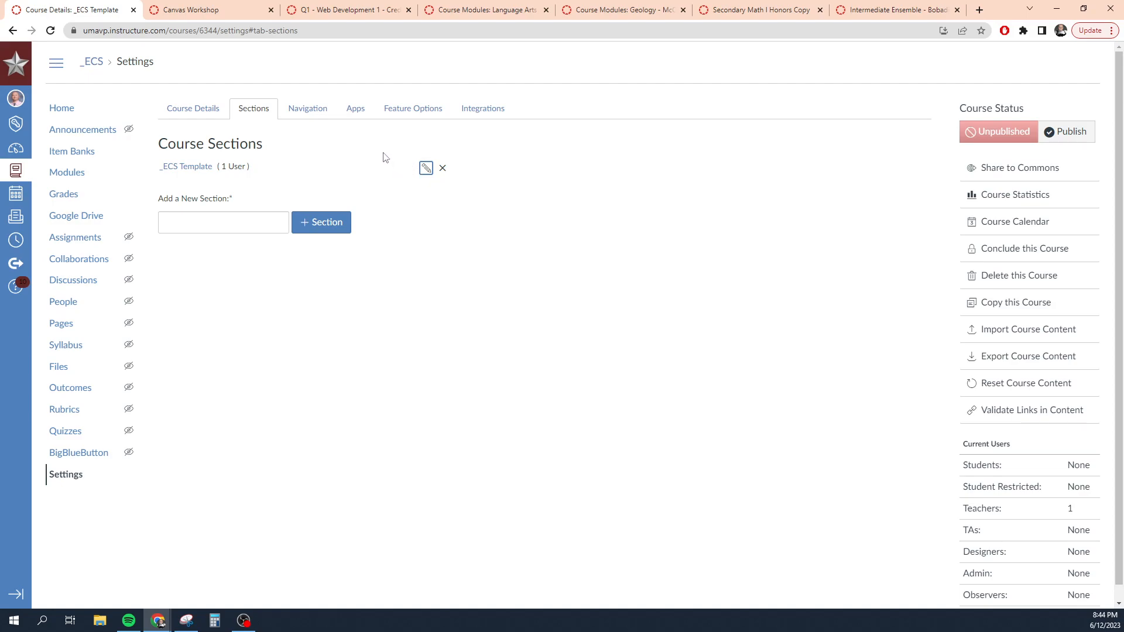
pyautogui.click(426, 170)
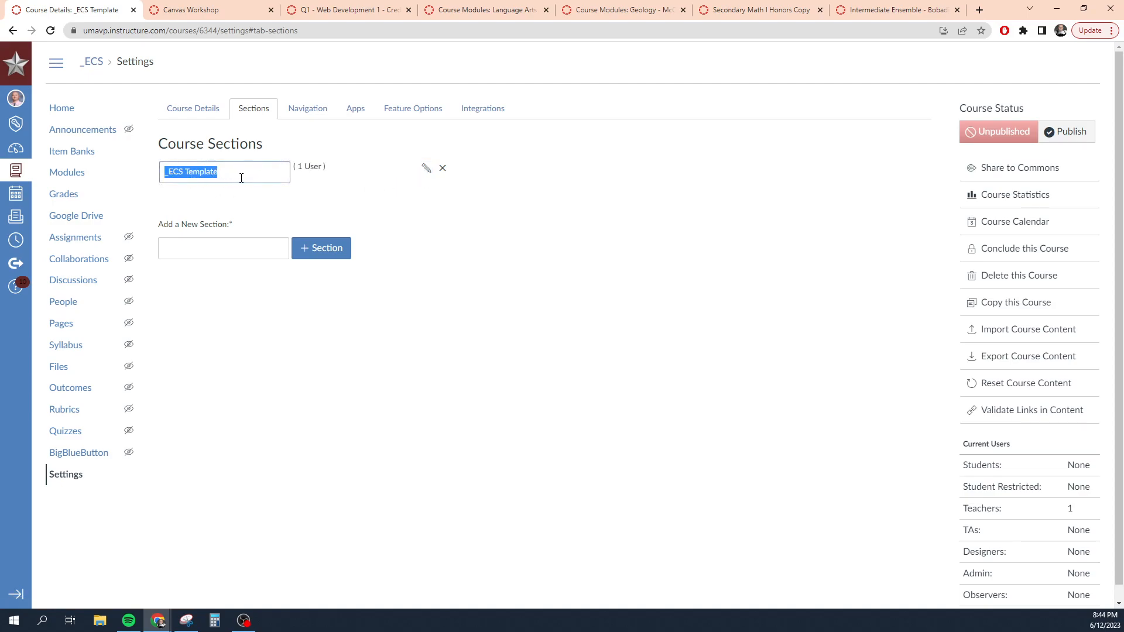
pyautogui.write('A1')
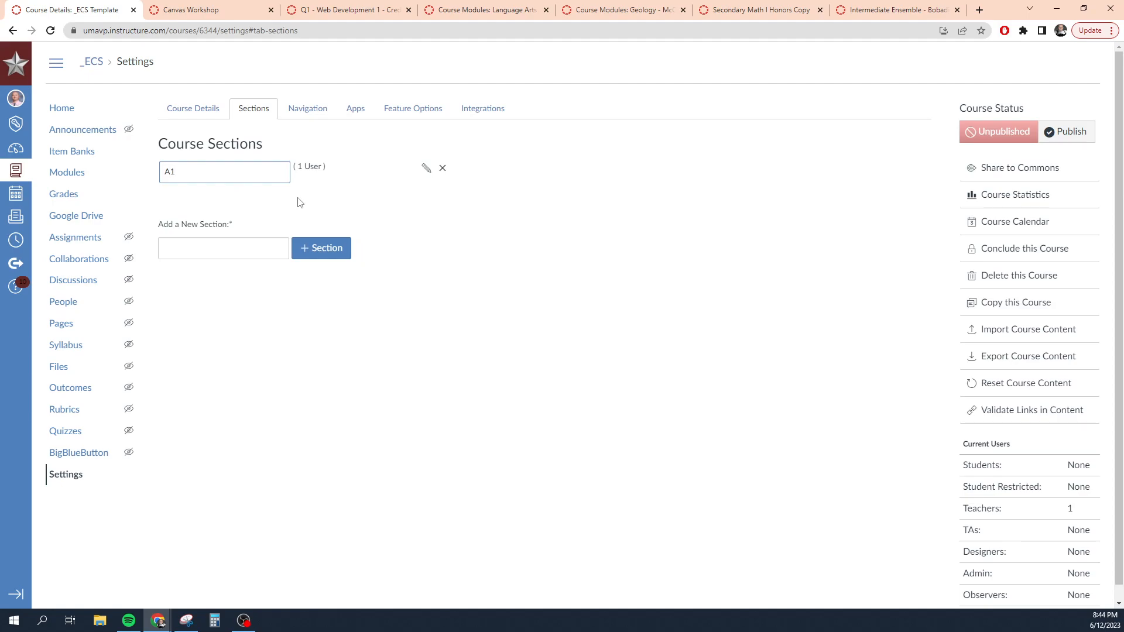
pyautogui.press('Return')
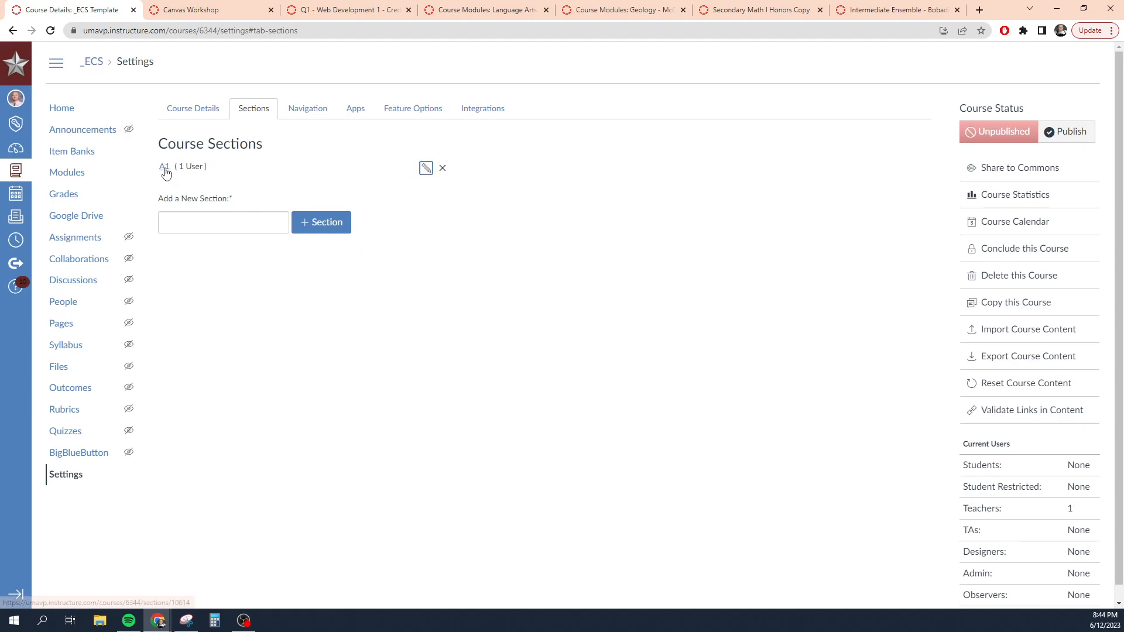
# Step: Rename the A1 course section to _ECS
pyautogui.click(426, 169)
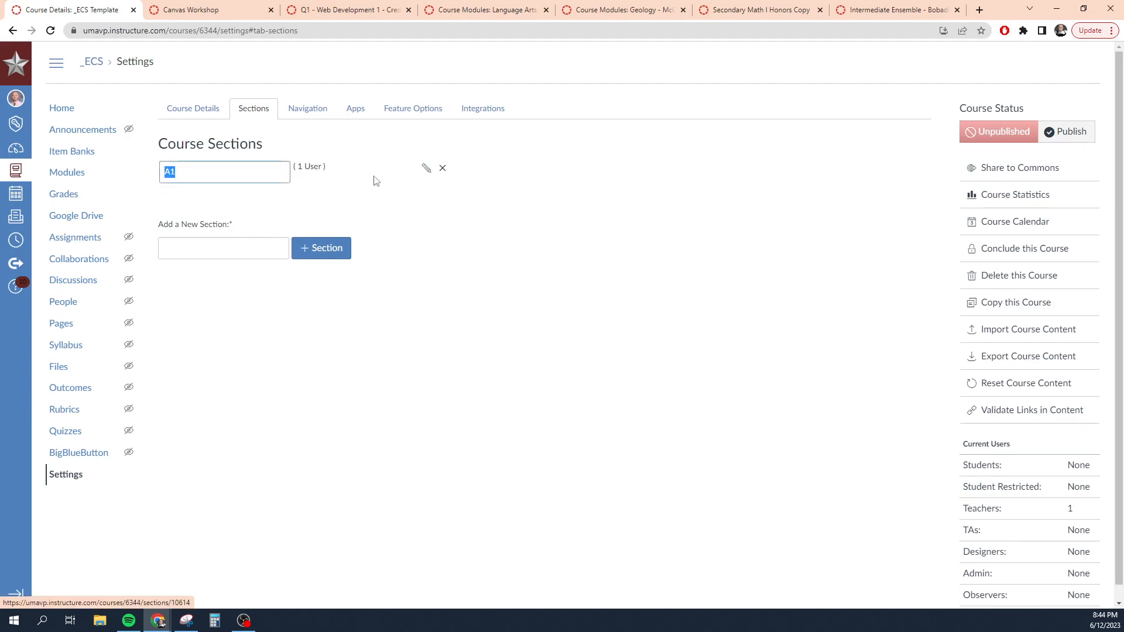
pyautogui.write('O')
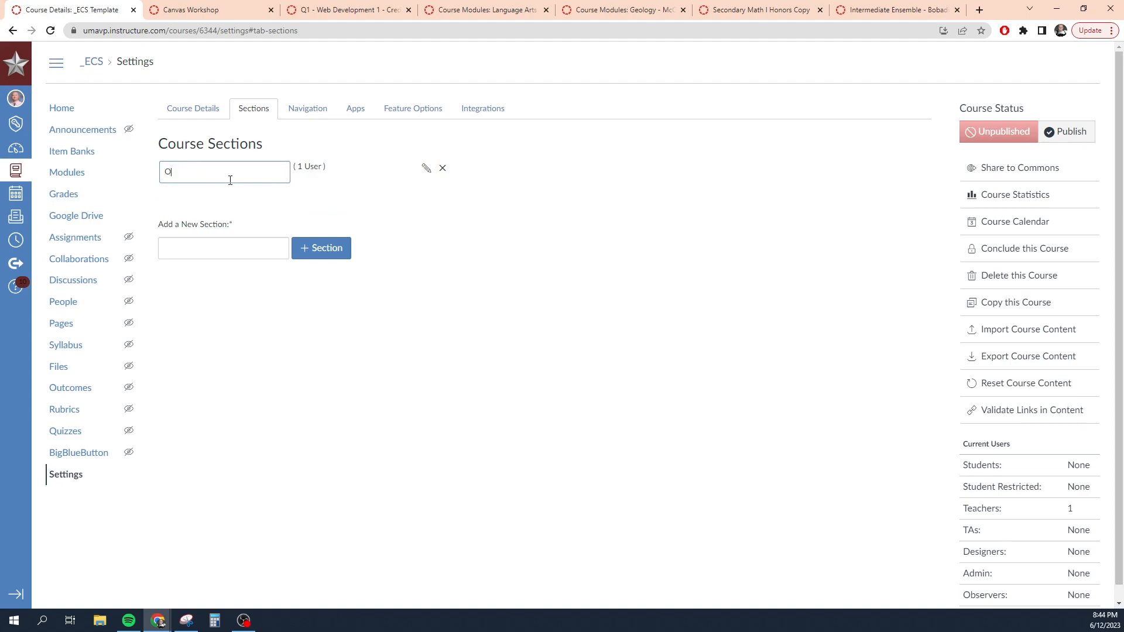
pyautogui.write('ECS')
pyautogui.click(227, 212)
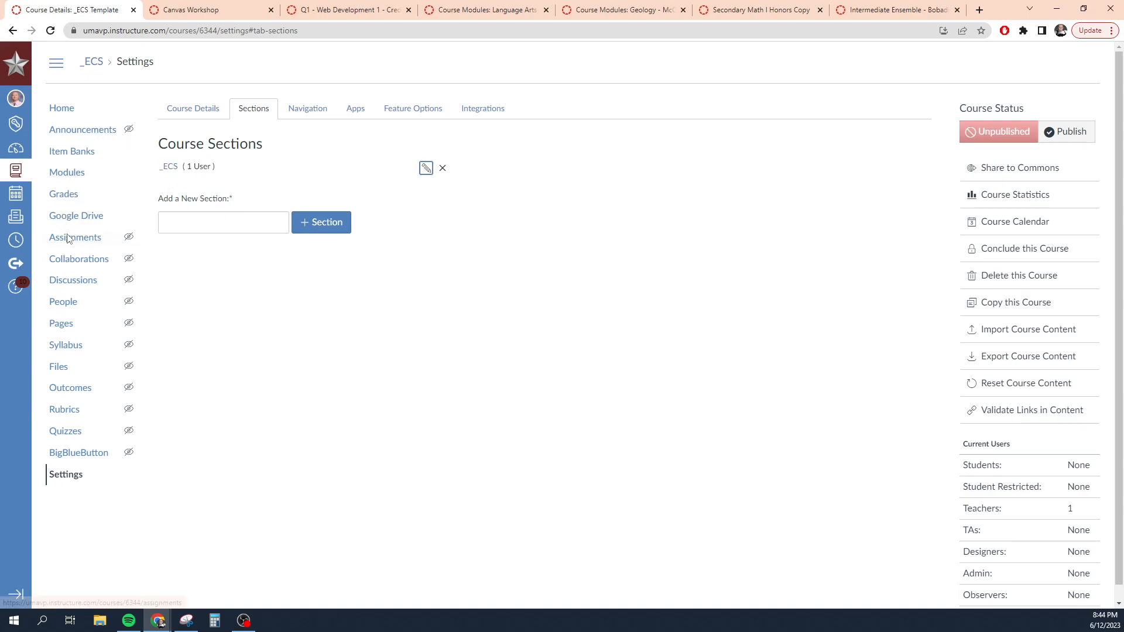
# Step: Open the course's gradebook and examine which filters its view options offer while the course has a single section
pyautogui.click(63, 194)
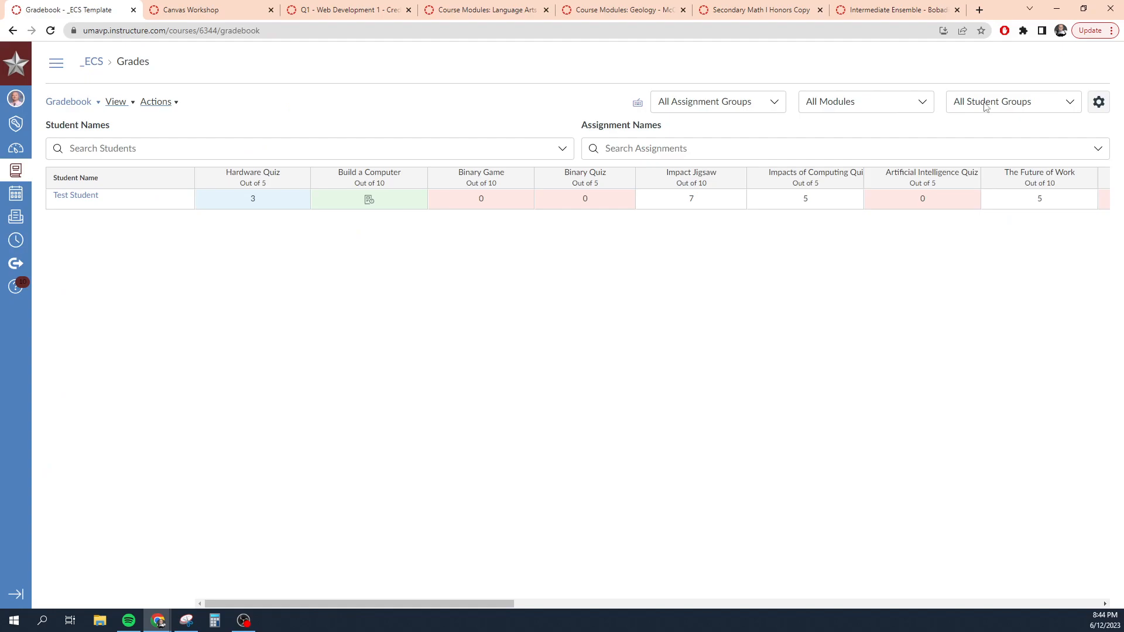
pyautogui.click(118, 104)
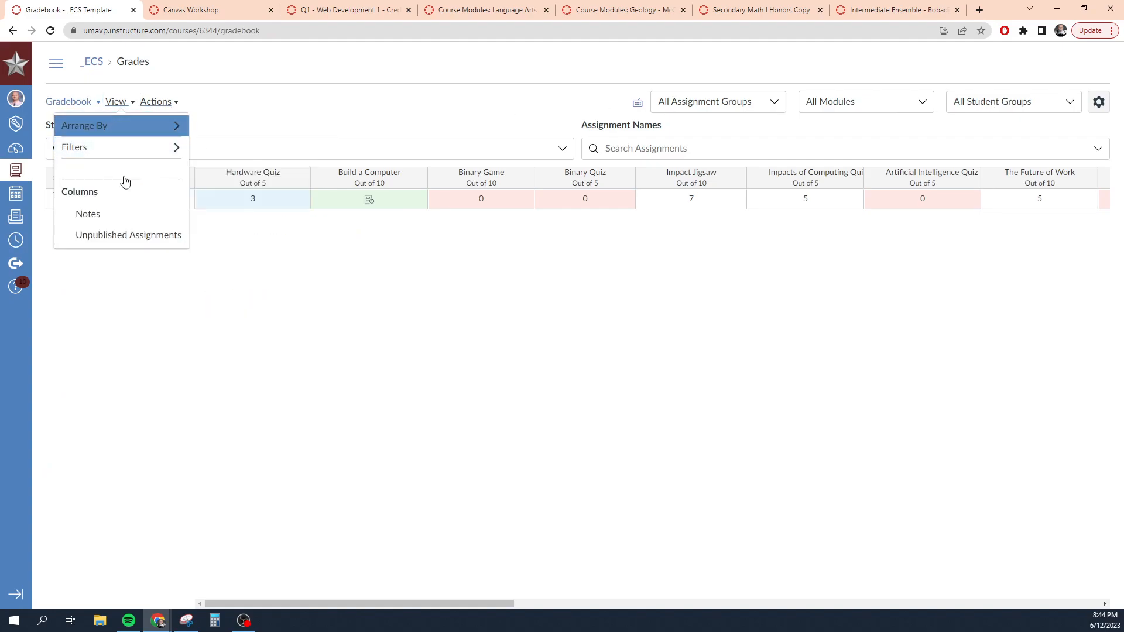
pyautogui.moveTo(115, 151)
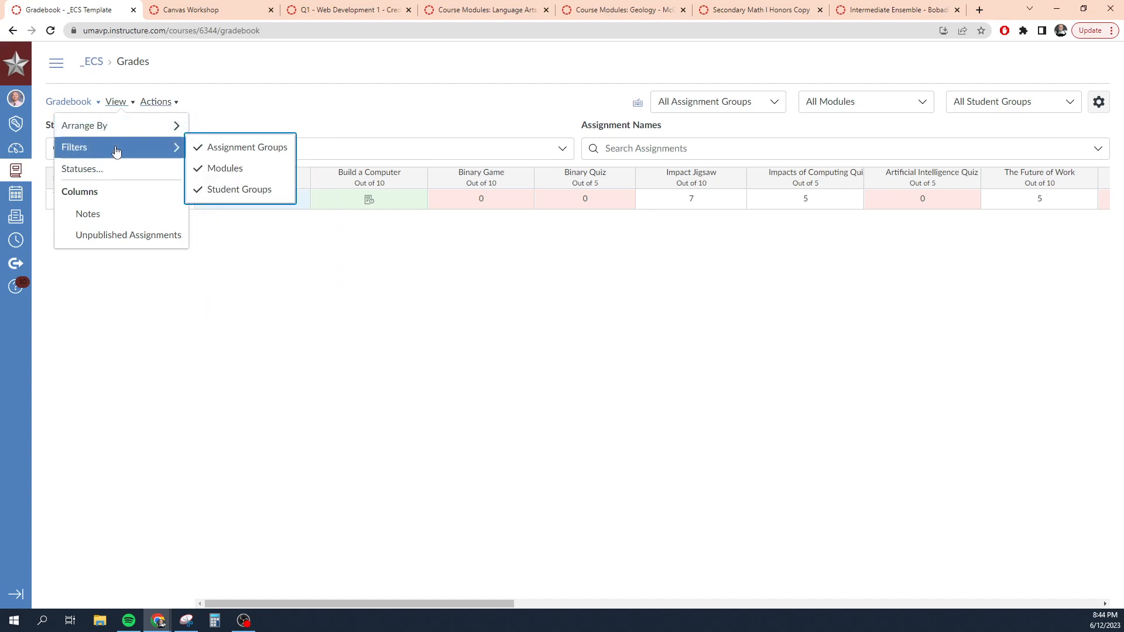
pyautogui.click(325, 99)
# Step: In the course settings, add a section named "Exploring Computer Science - UMA Hill Field" followed by the teacher's surname and "A2"
pyautogui.click(57, 63)
pyautogui.click(90, 475)
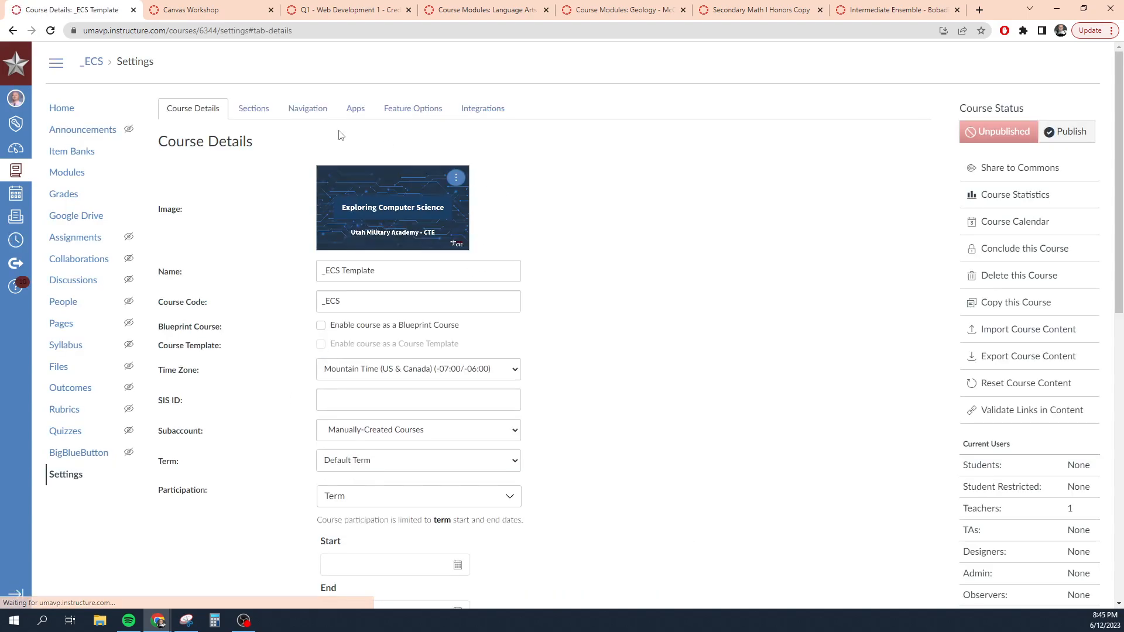
pyautogui.click(269, 110)
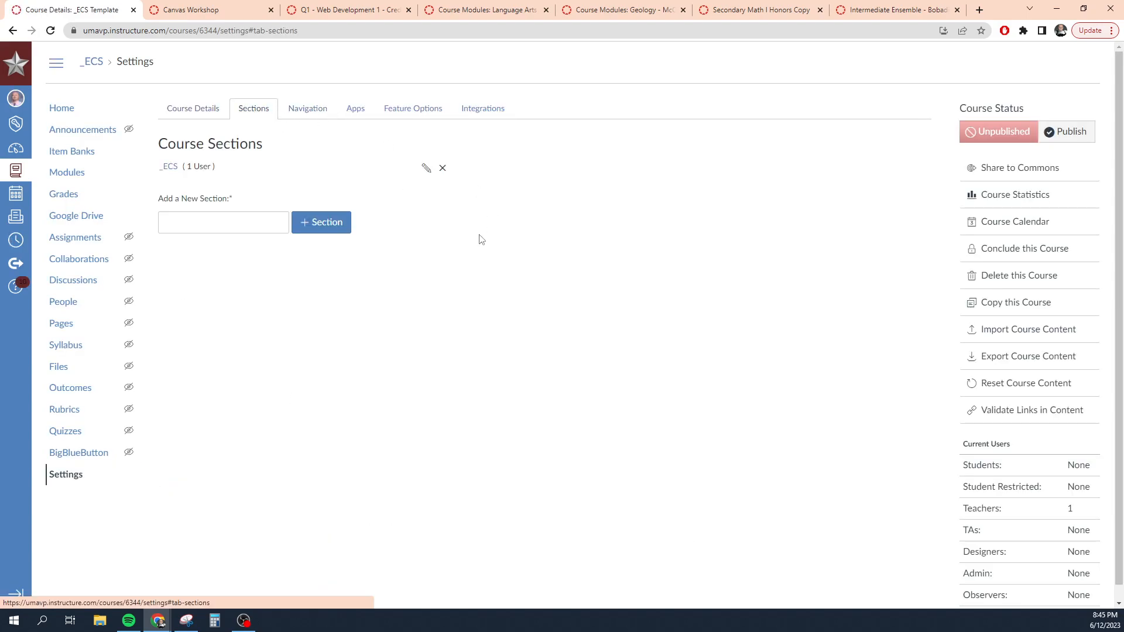
pyautogui.click(224, 222)
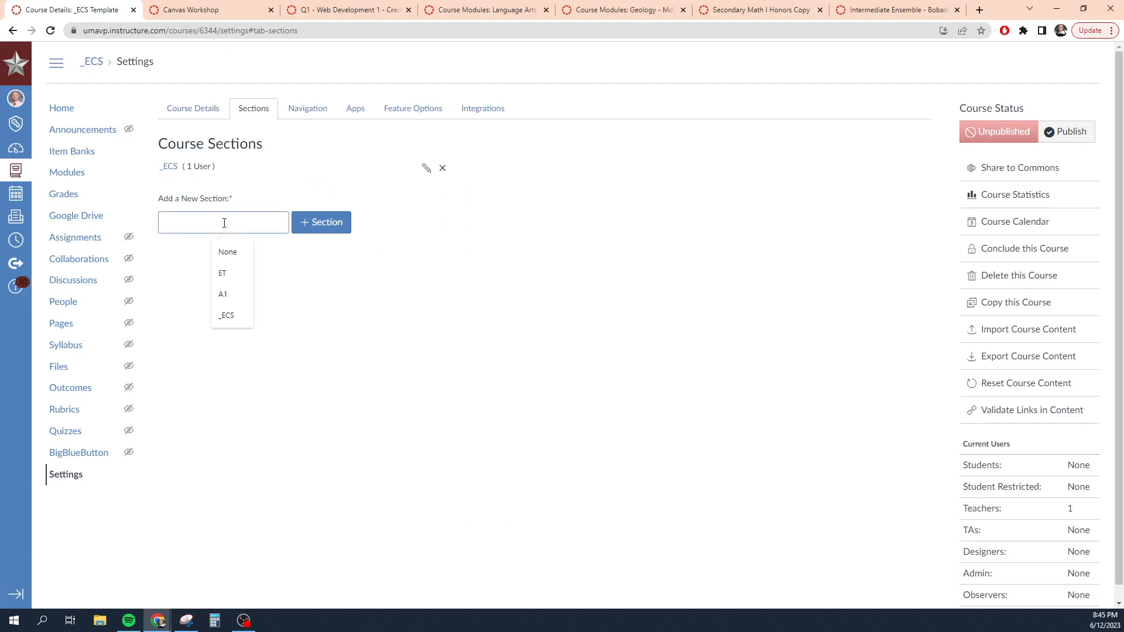
pyautogui.write('Exp')
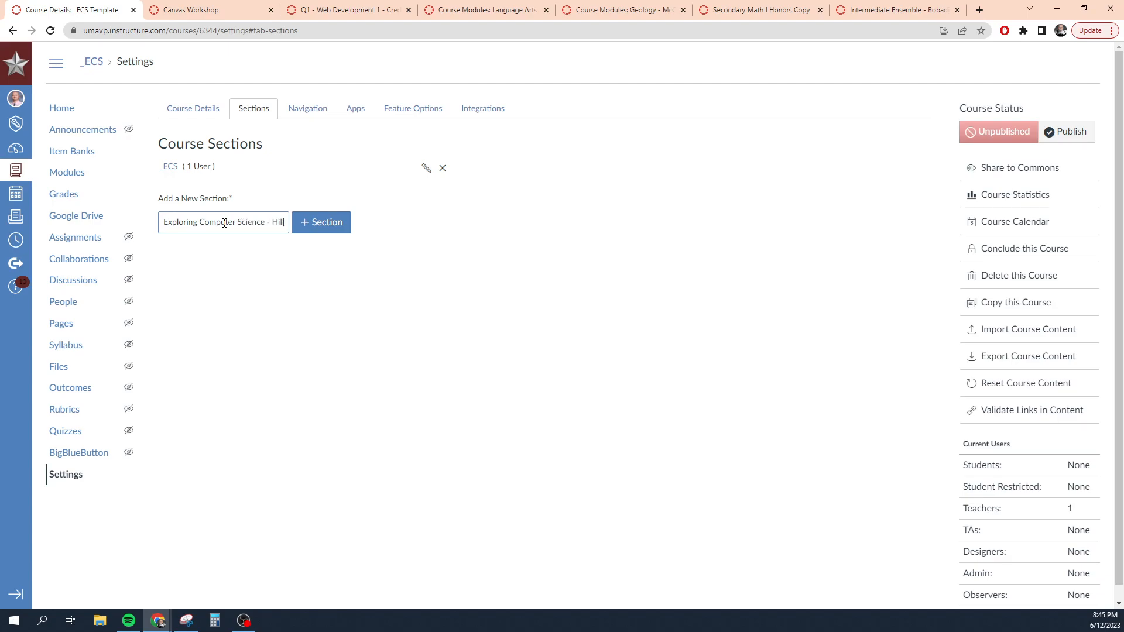
pyautogui.write('loring Computer Science - UMA')
pyautogui.write(' Hil')
pyautogui.write('l Fie')
pyautogui.write('ld - St')
pyautogui.write('orm - A2')
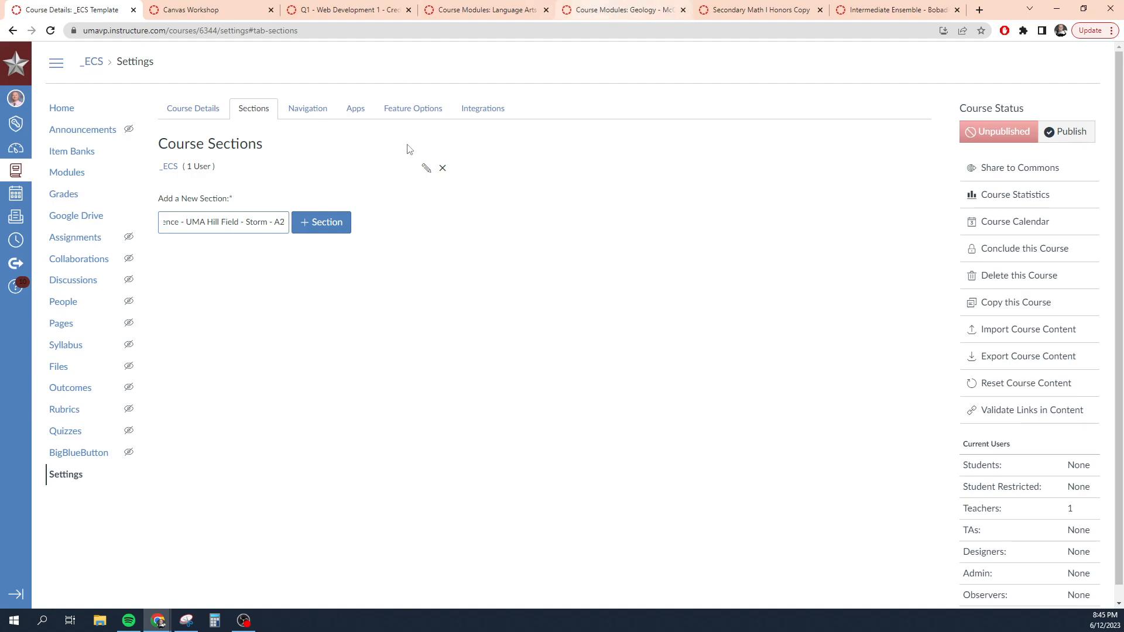
pyautogui.click(334, 224)
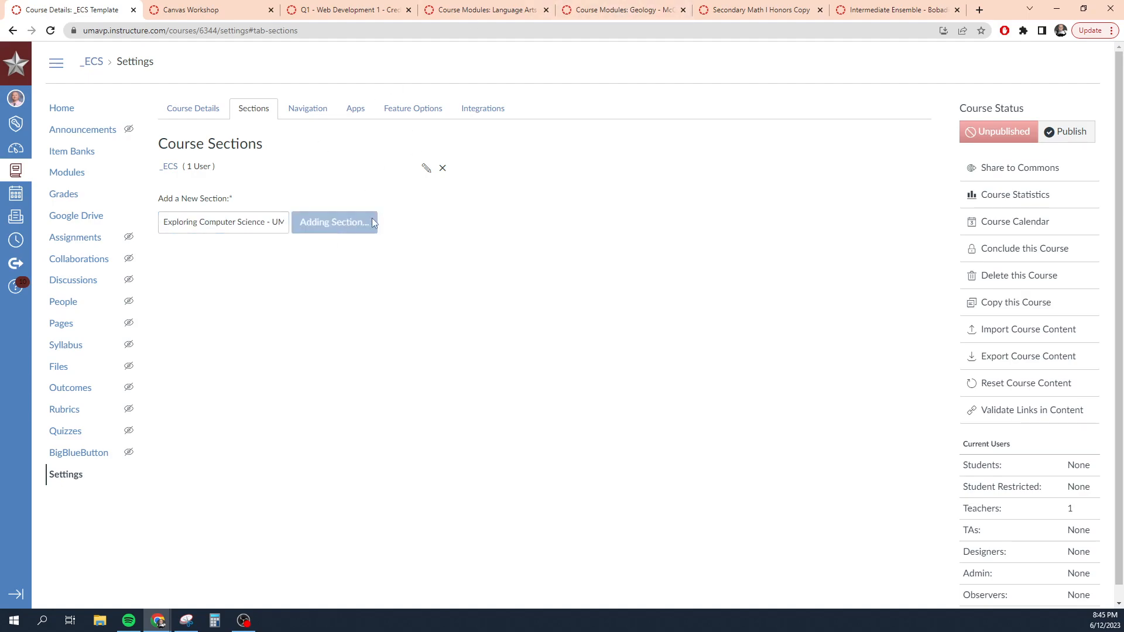
# Step: Rename the original _ECS section to A1
pyautogui.click(427, 168)
pyautogui.write('A1')
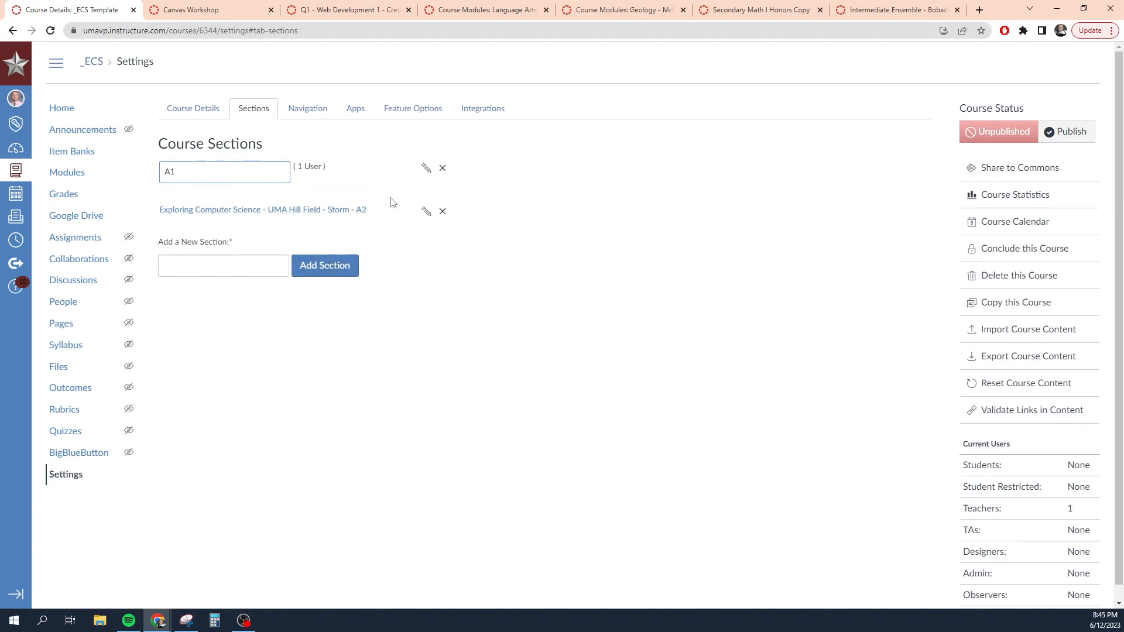
pyautogui.press('Return')
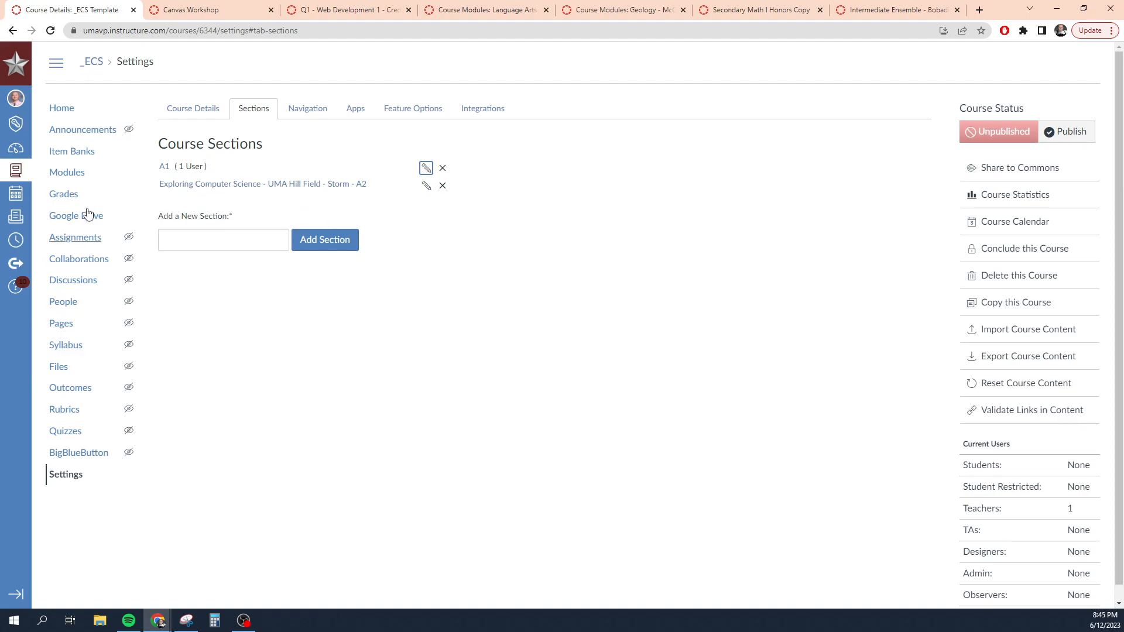
# Step: Return to the gradebook and check its view filters for a Sections option
pyautogui.click(66, 194)
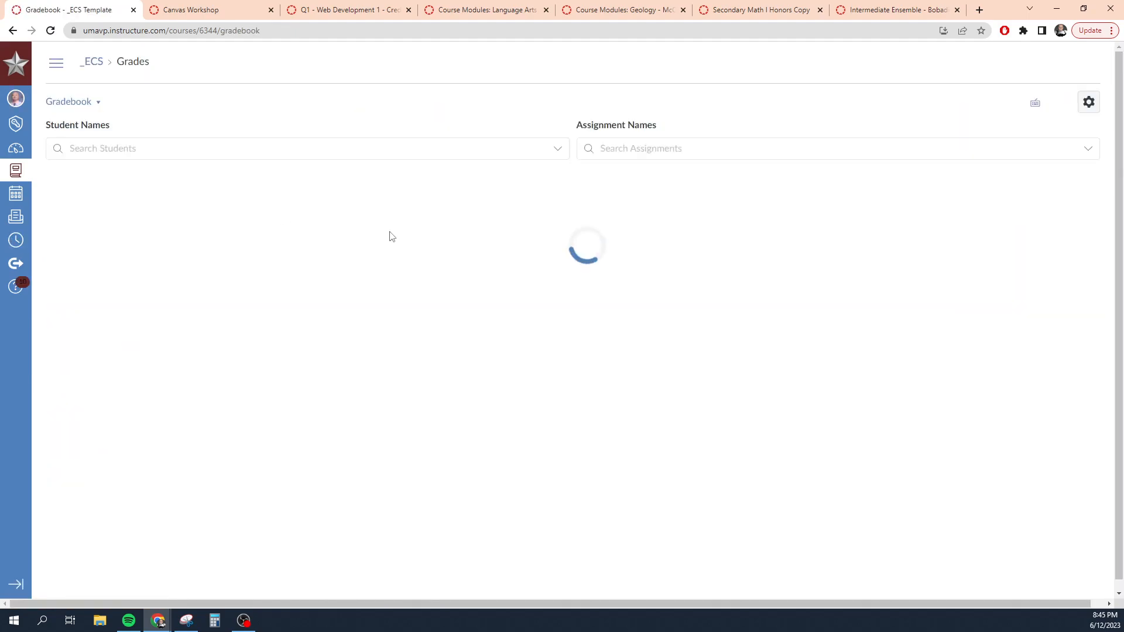
pyautogui.click(118, 104)
pyautogui.moveTo(111, 151)
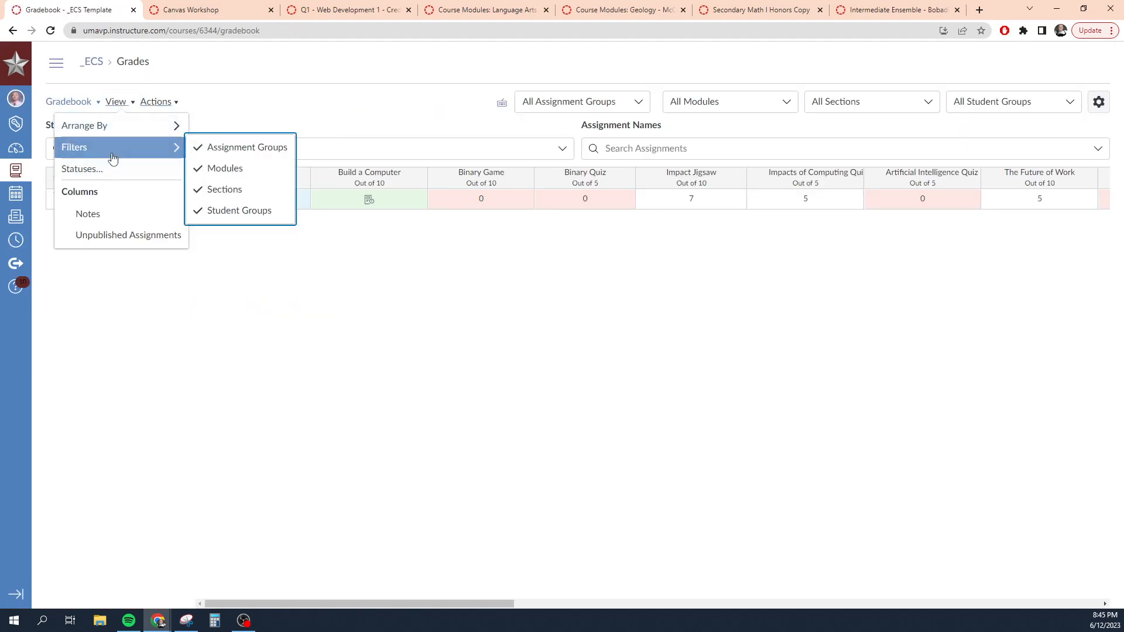
pyautogui.click(388, 89)
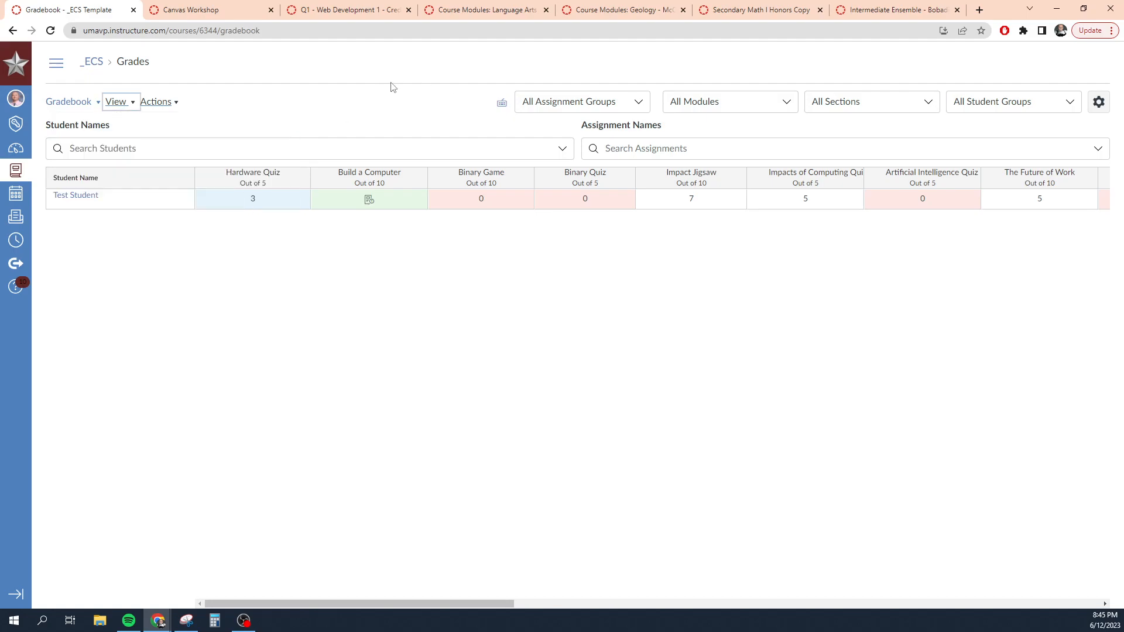
# Step: Filter the gradebook by section, switching between A1 and the Exploring Computer Science A2 section and ending on A1
pyautogui.click(891, 103)
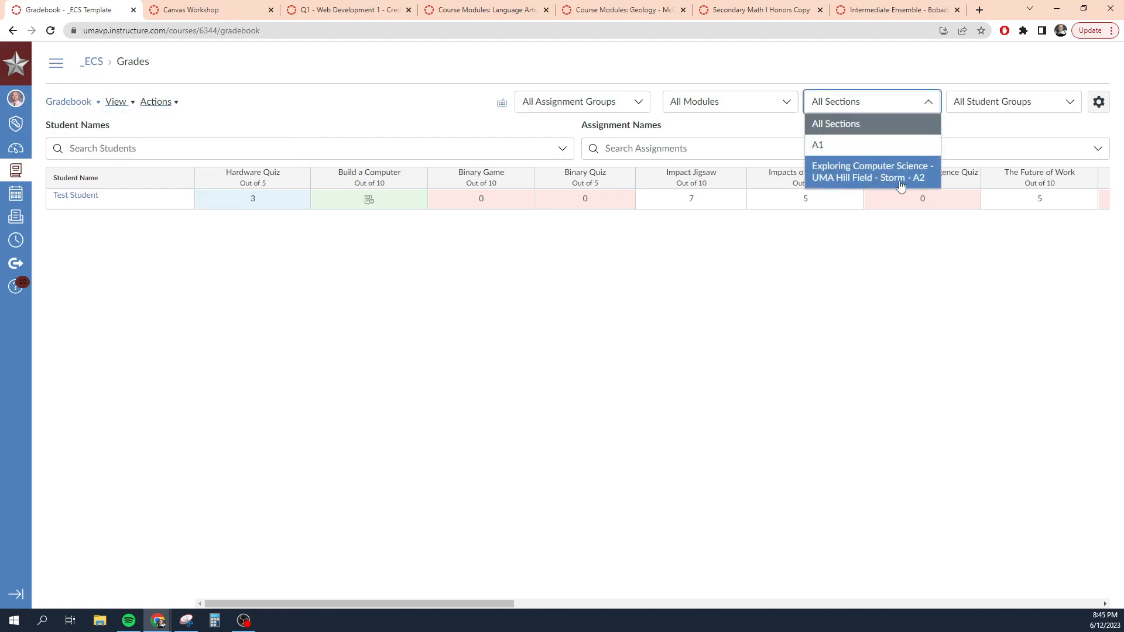
pyautogui.click(826, 149)
pyautogui.click(832, 109)
pyautogui.click(839, 171)
pyautogui.click(891, 101)
pyautogui.click(831, 147)
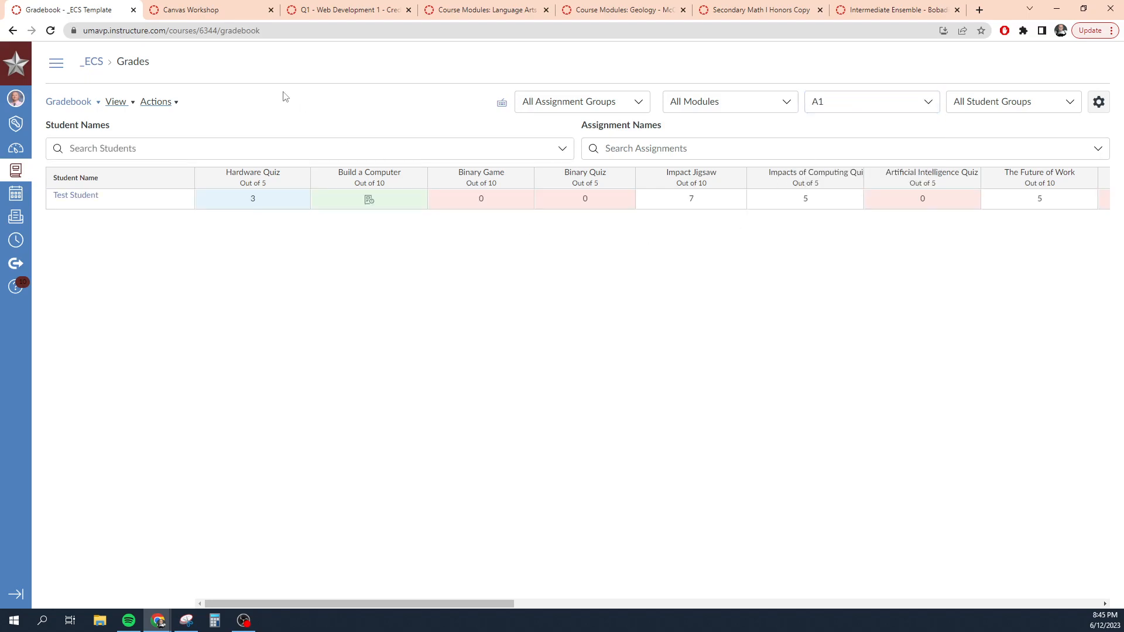
# Step: Review the course's section list in the settings and look over the Assignments page
pyautogui.click(56, 63)
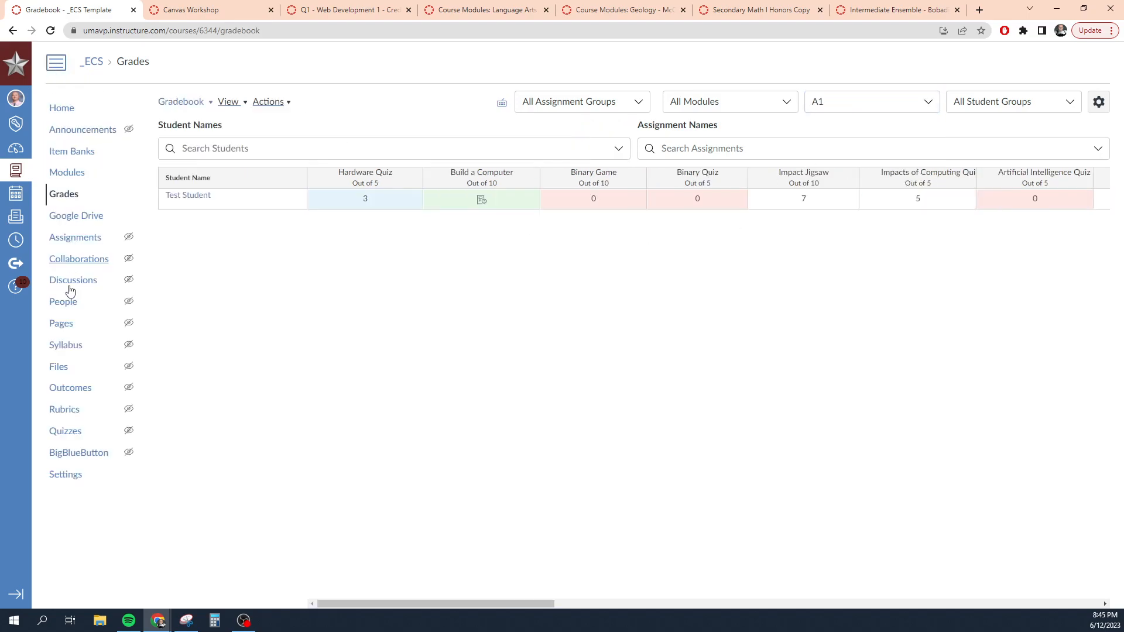
pyautogui.click(59, 480)
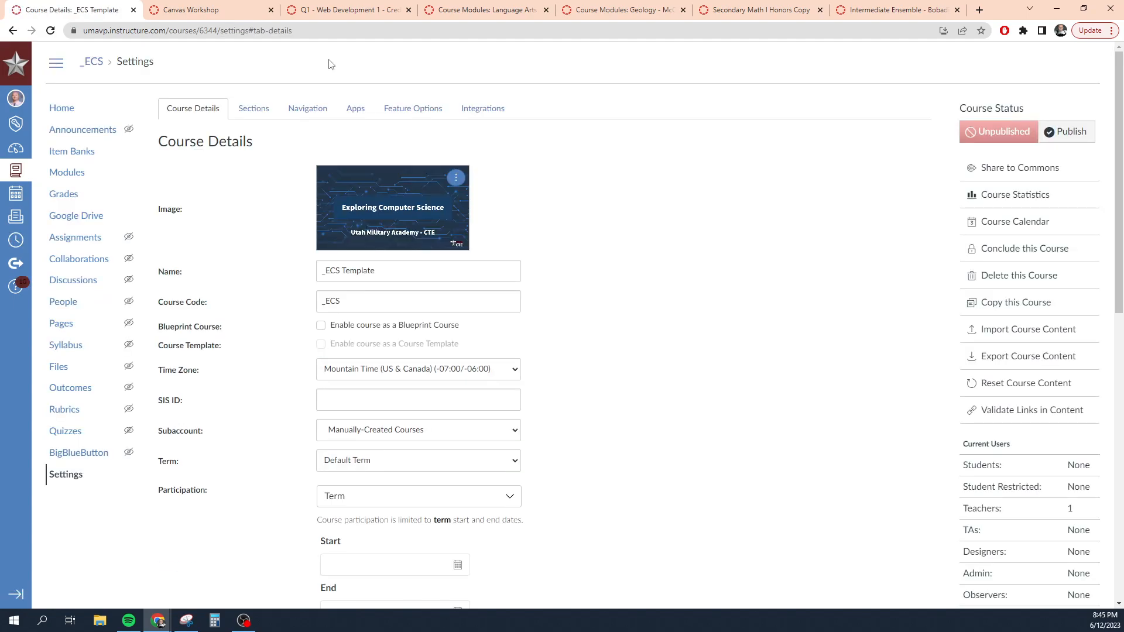
pyautogui.click(248, 109)
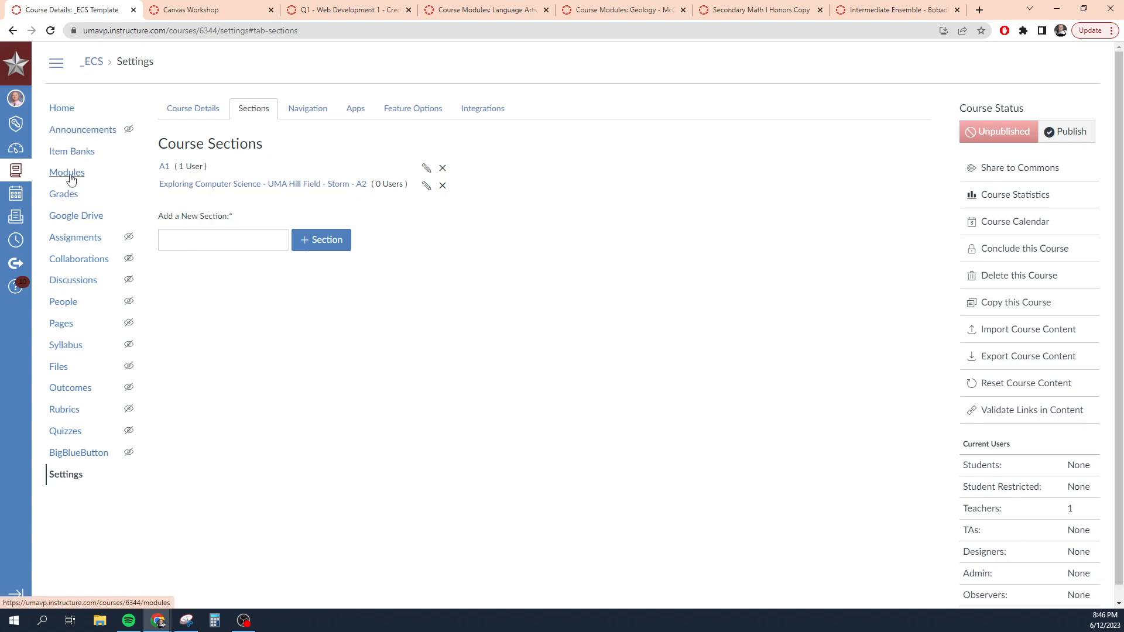
pyautogui.click(75, 237)
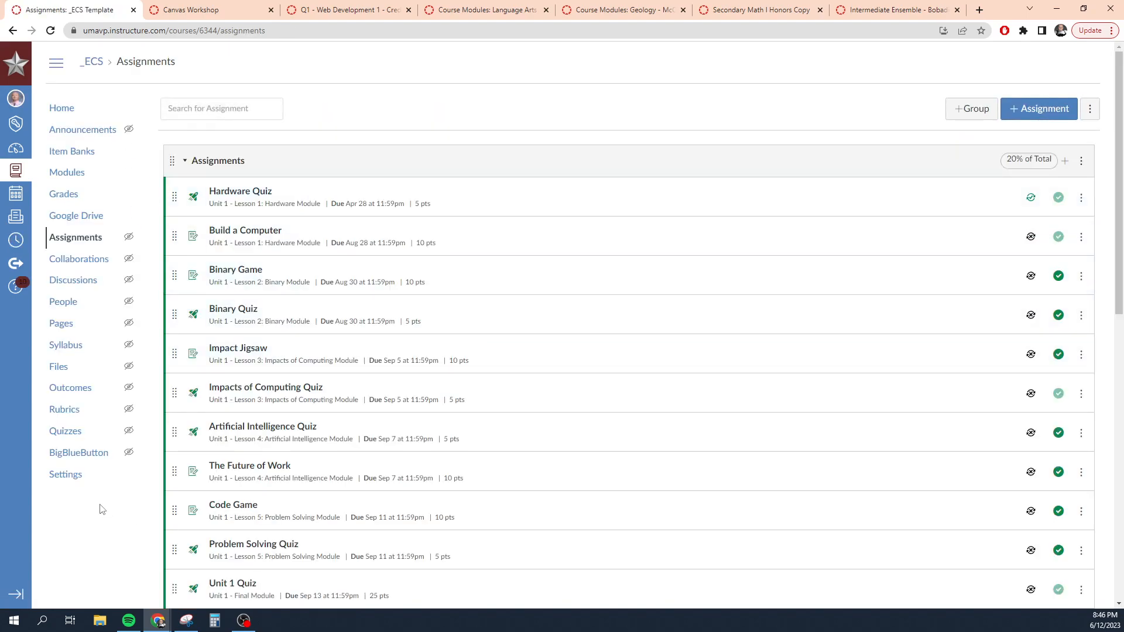
# Step: In the course settings, rename the Exploring Computer Science A2 section to B3
pyautogui.click(70, 476)
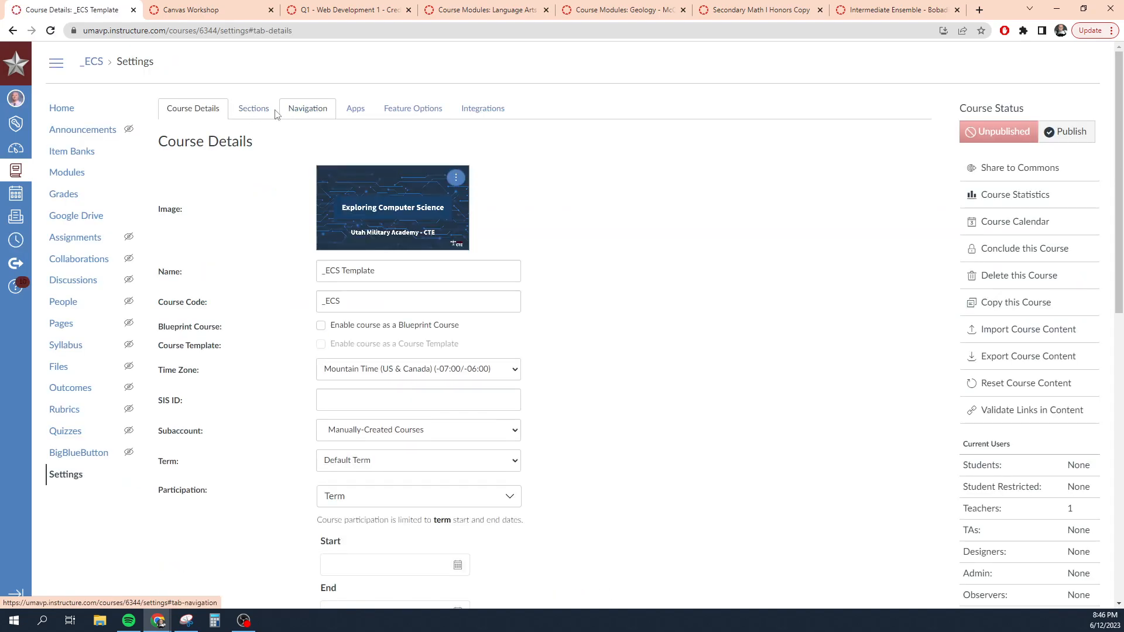
pyautogui.click(261, 112)
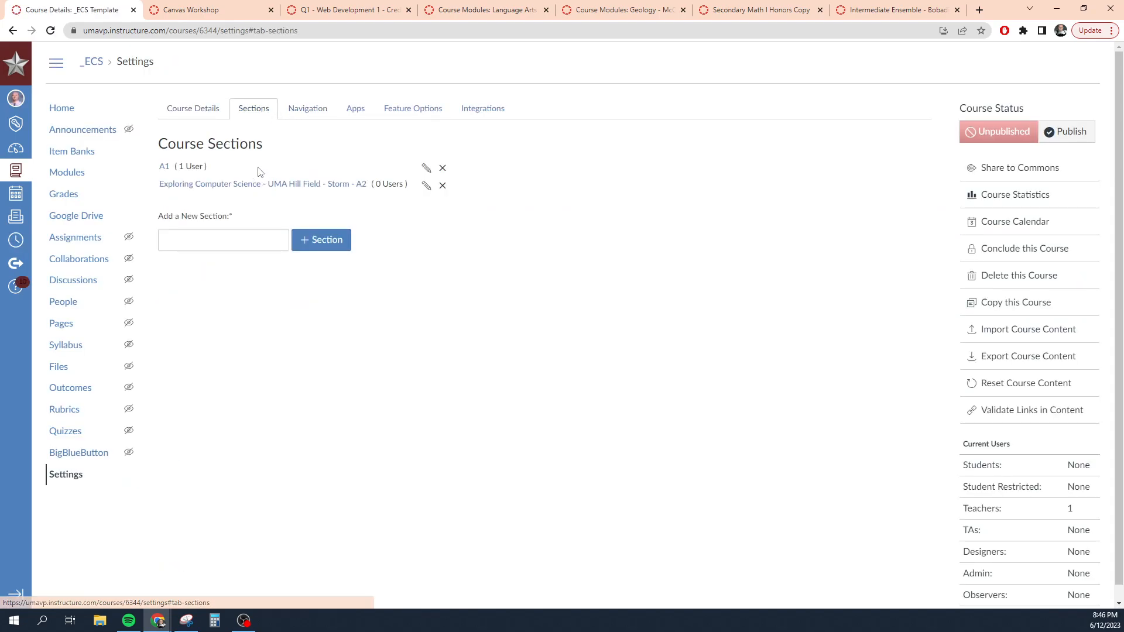
pyautogui.click(427, 186)
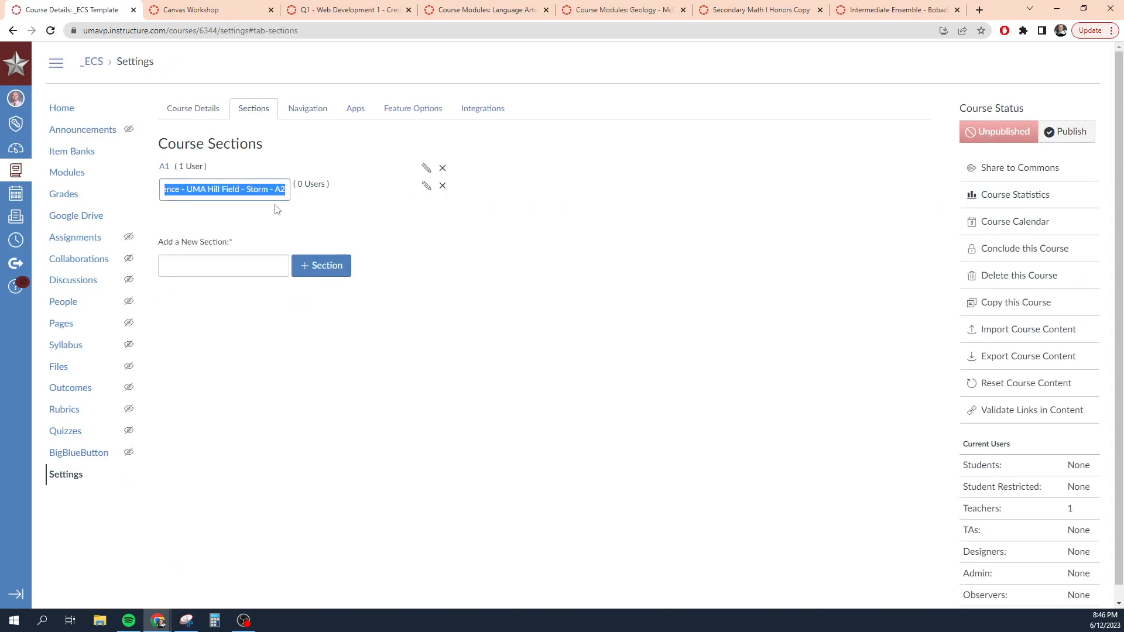
pyautogui.write('B3')
pyautogui.press('Return')
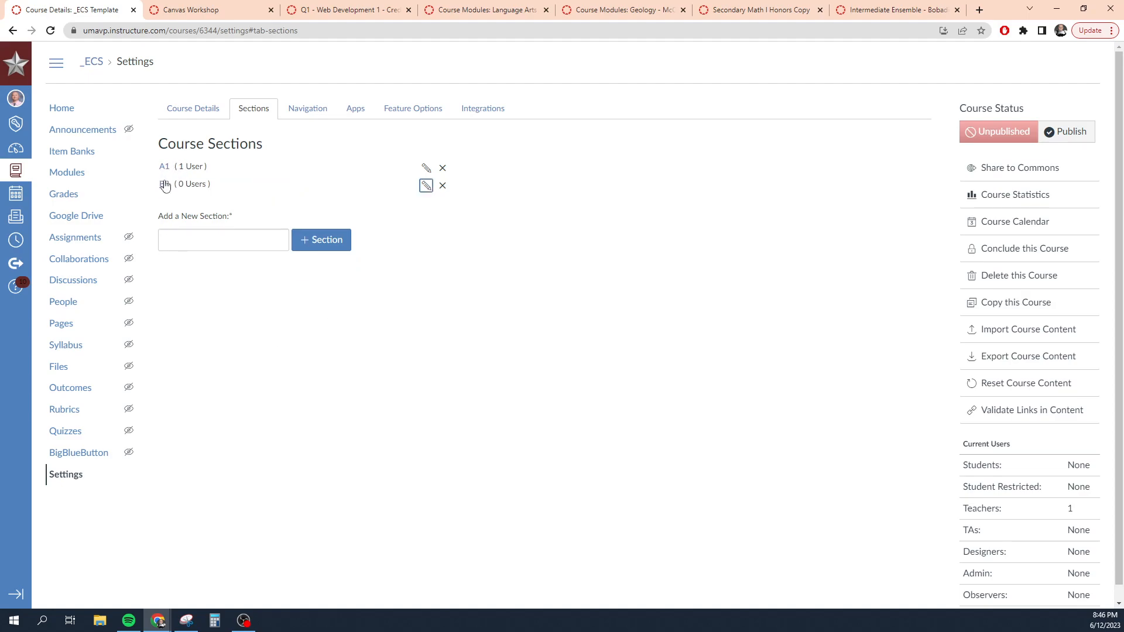
# Step: Open the Impact Jigsaw assignment, look over its details and rubric, and open it for editing
pyautogui.click(71, 247)
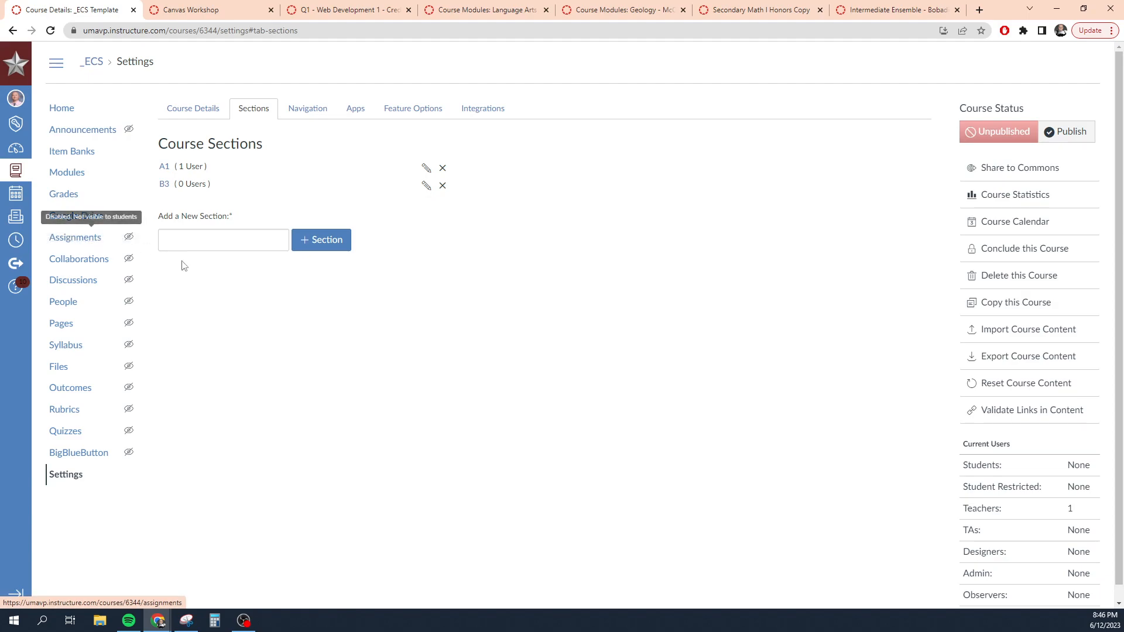
pyautogui.click(75, 238)
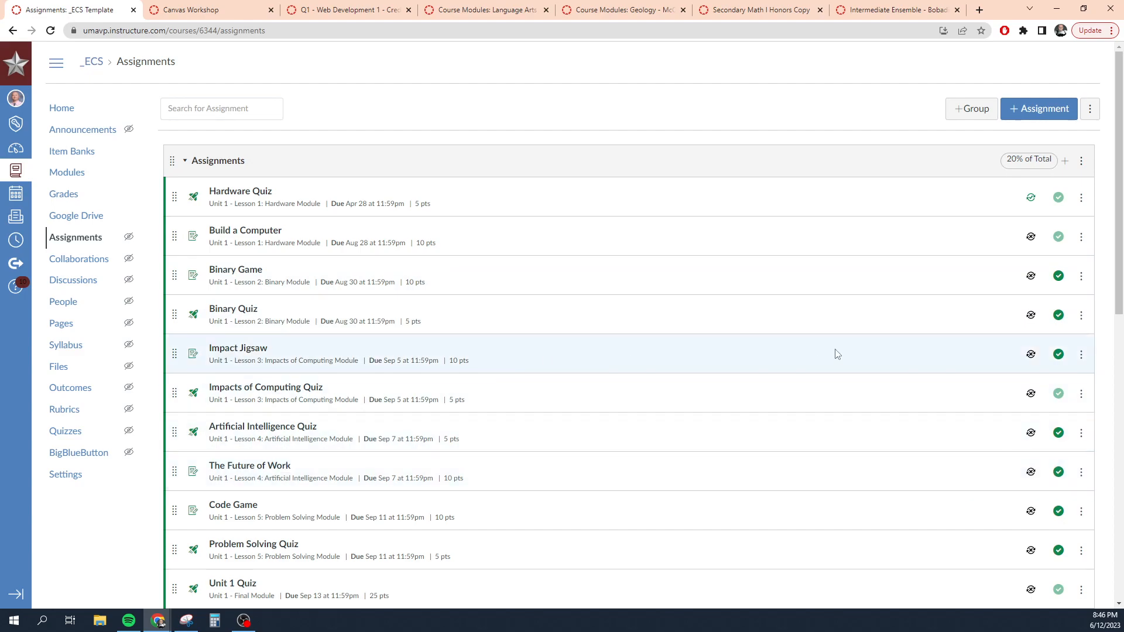
pyautogui.click(237, 349)
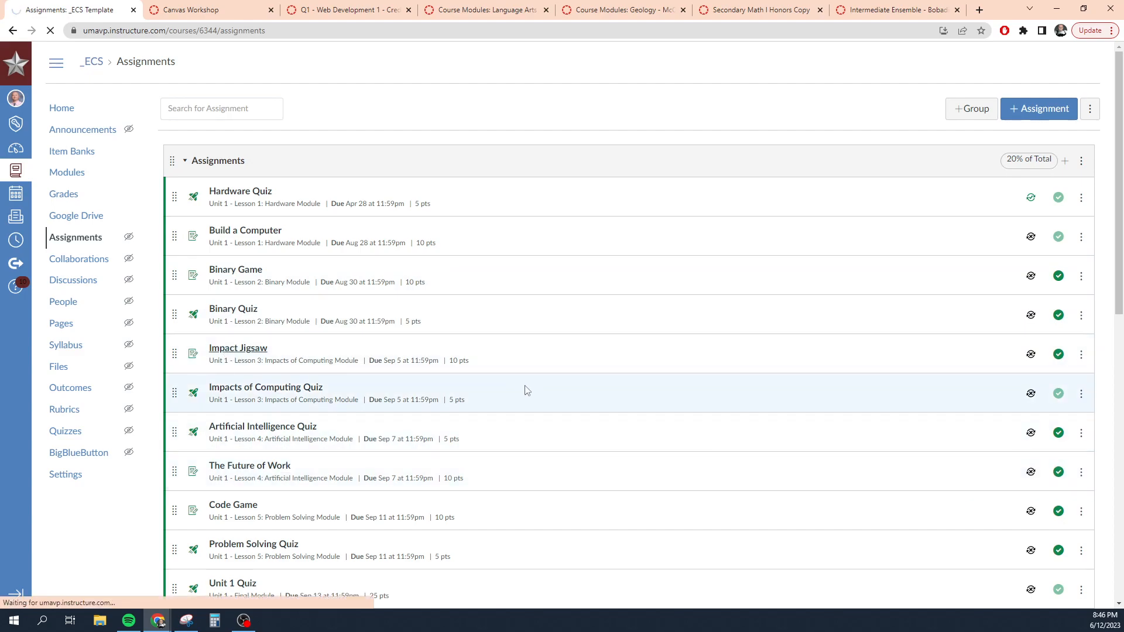
pyautogui.scroll(-2, 542, 311)
pyautogui.scroll(2, 532, 328)
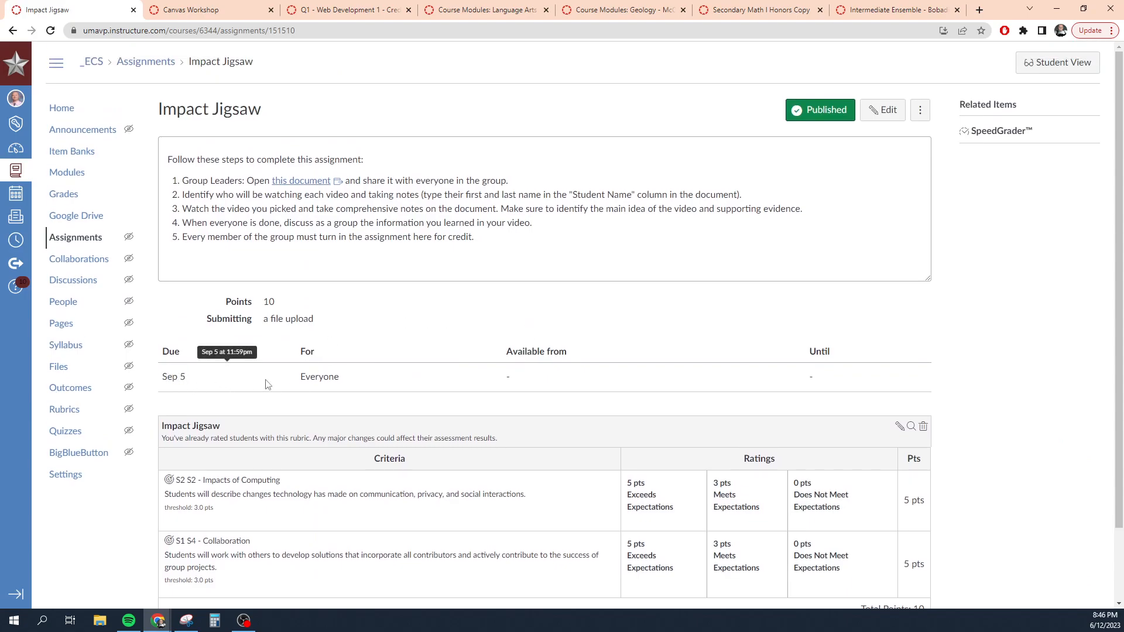
pyautogui.click(885, 111)
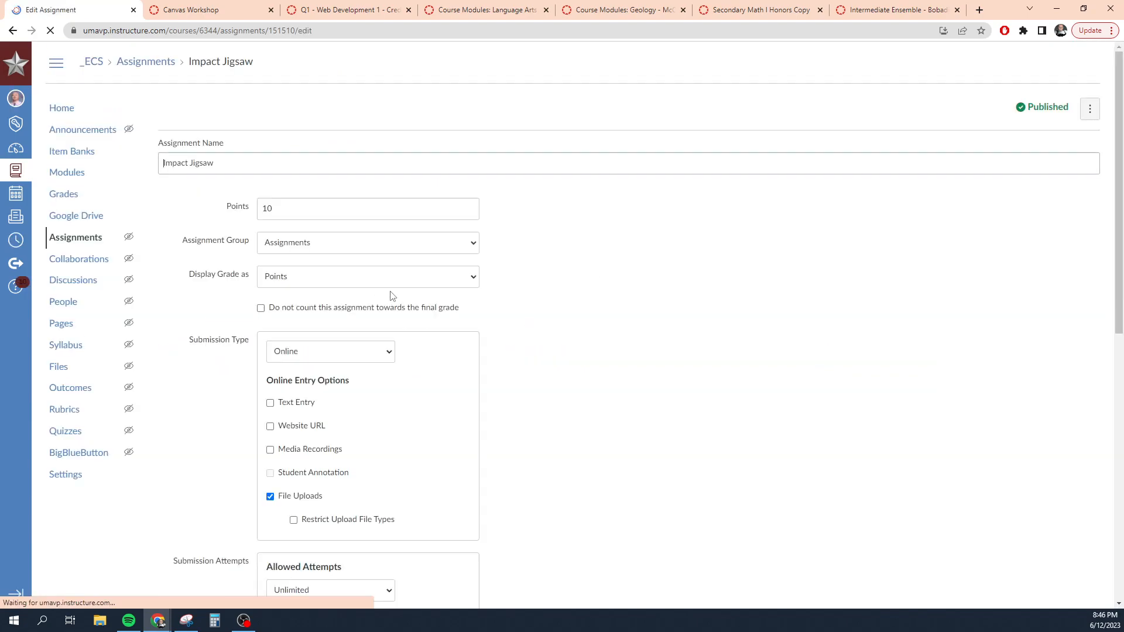
# Step: Assign the Impact Jigsaw assignment to section A1 instead of everyone
pyautogui.scroll(-15, 588, 438)
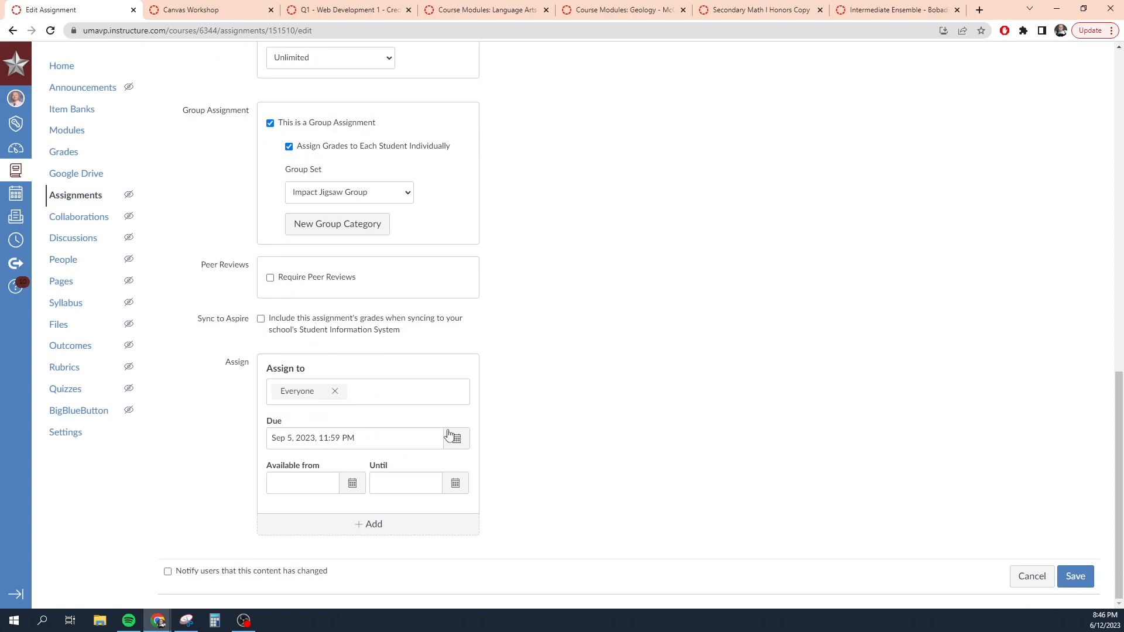
pyautogui.click(385, 394)
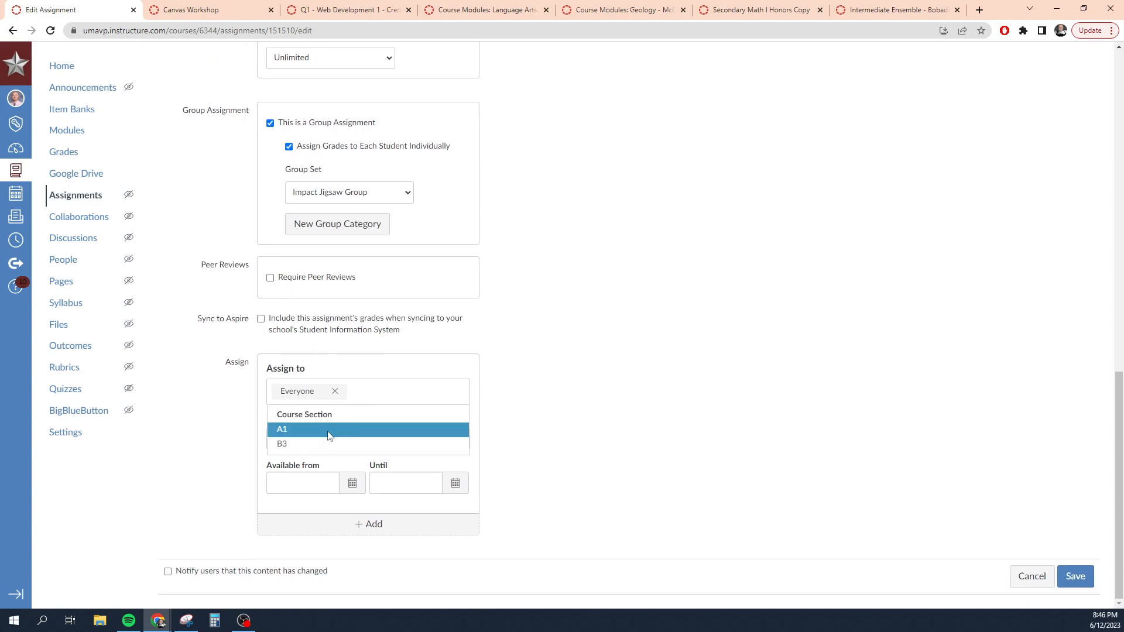
pyautogui.click(291, 433)
pyautogui.click(351, 391)
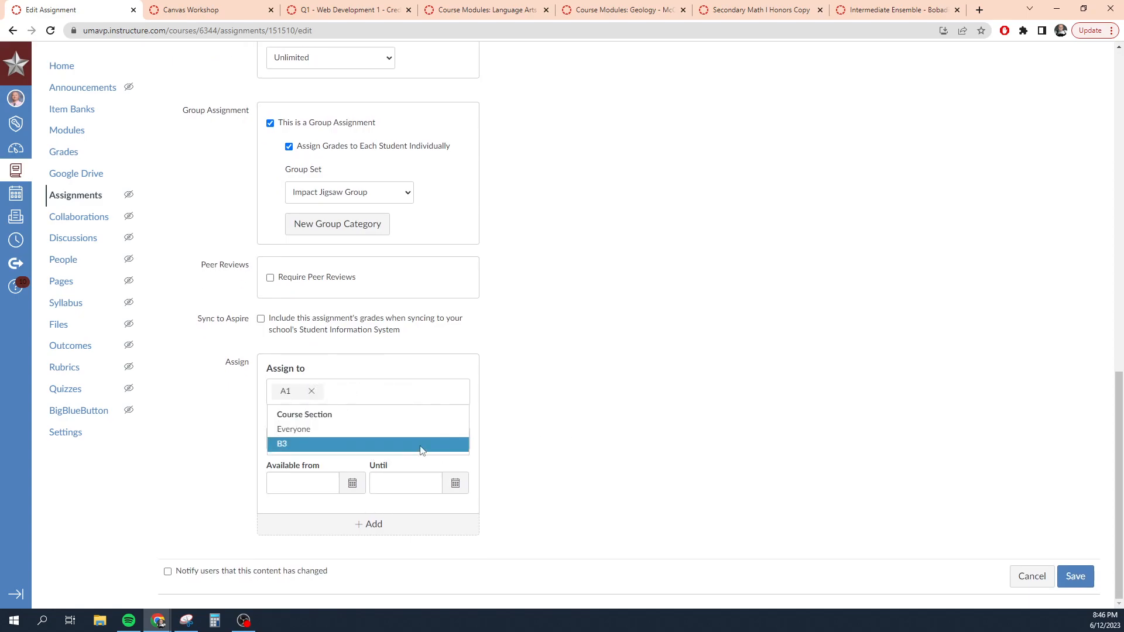
pyautogui.click(644, 457)
# Step: Add a second assignee group with its own dates for section B3
pyautogui.click(369, 524)
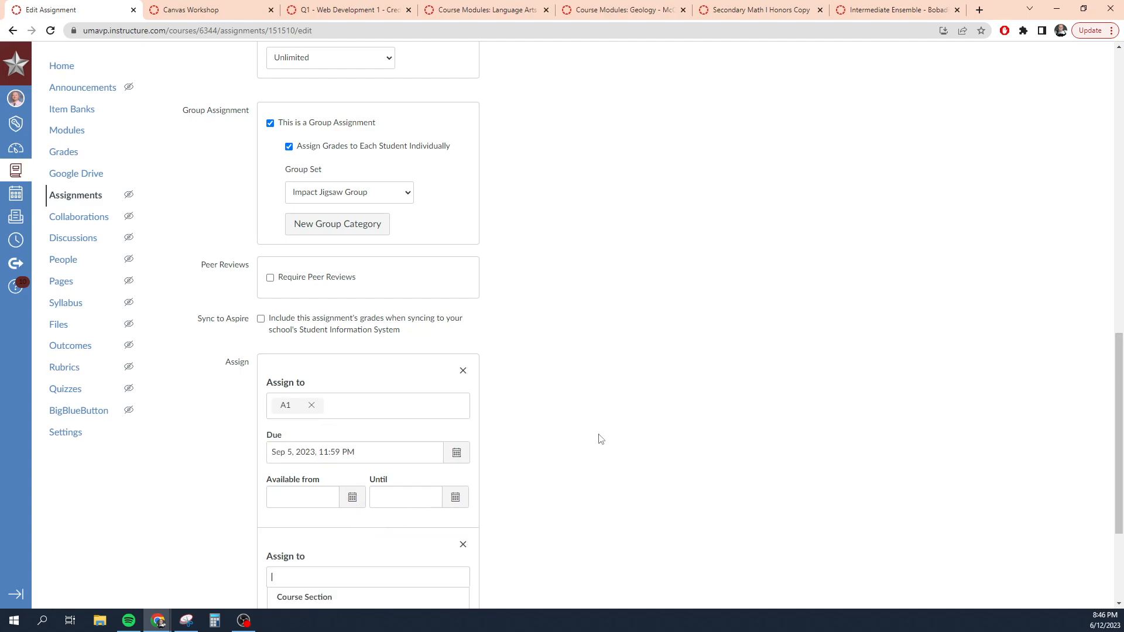
pyautogui.scroll(-3, 597, 439)
pyautogui.click(288, 445)
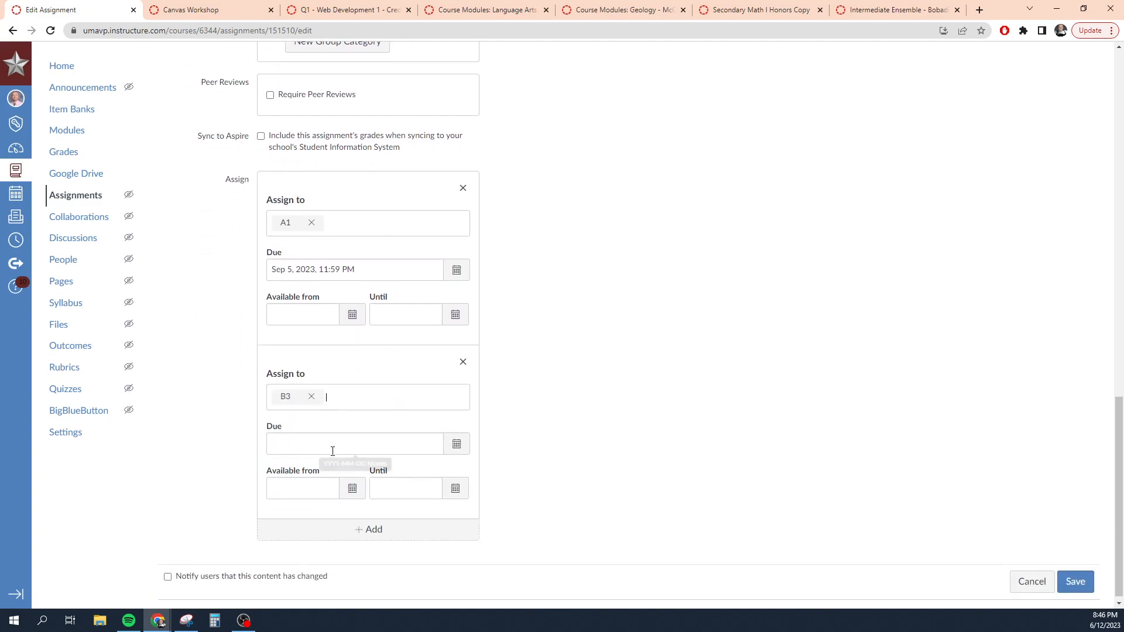
# Step: Set section B3's due date to Sep 6, 2023 at 11:59 PM
pyautogui.click(456, 444)
pyautogui.click(398, 465)
pyautogui.click(398, 465)
pyautogui.click(398, 465)
pyautogui.click(397, 465)
pyautogui.click(397, 465)
pyautogui.click(277, 465)
pyautogui.click(276, 465)
pyautogui.click(339, 520)
pyautogui.click(596, 427)
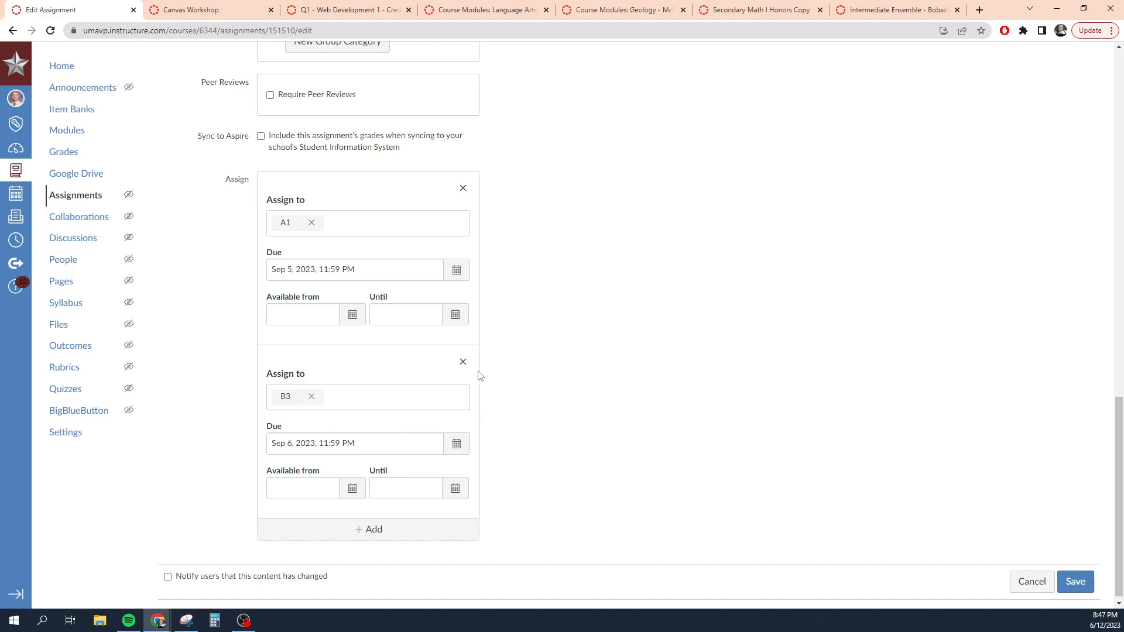
# Step: Remove the B3 assignee group, assign the Impact Jigsaw assignment to Everyone again and save it
pyautogui.click(462, 362)
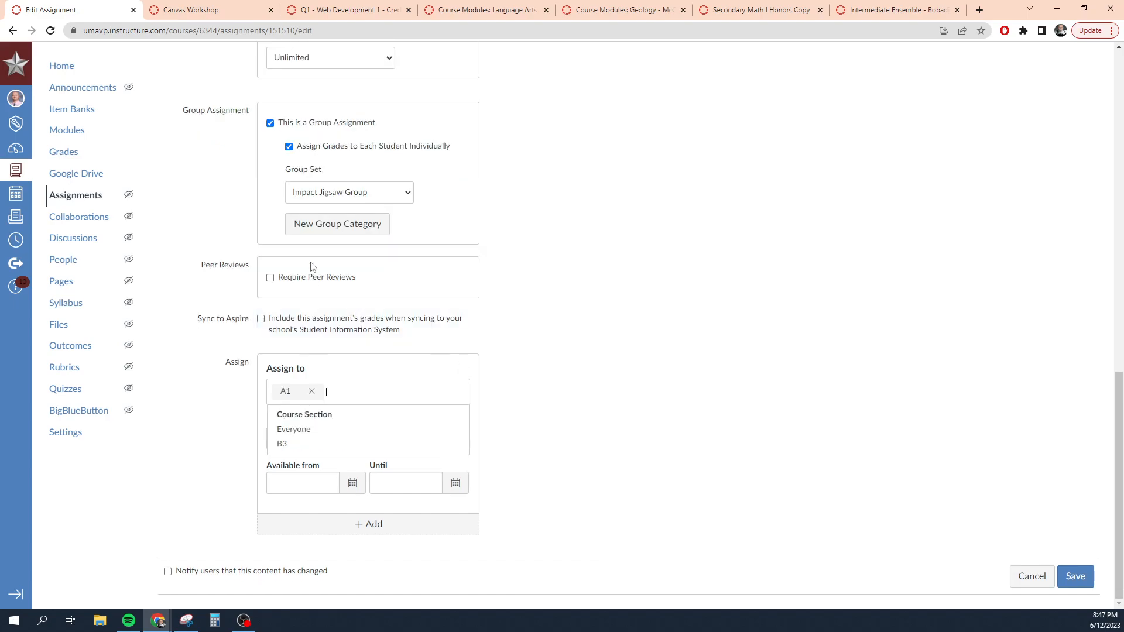
pyautogui.click(312, 392)
pyautogui.click(291, 425)
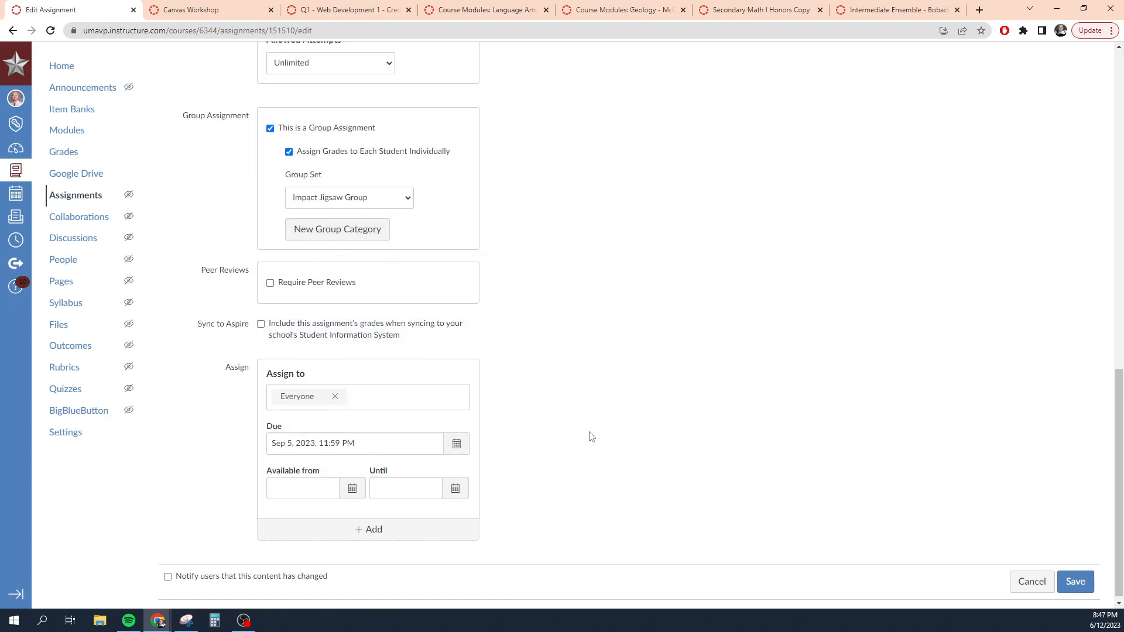
pyautogui.click(1075, 581)
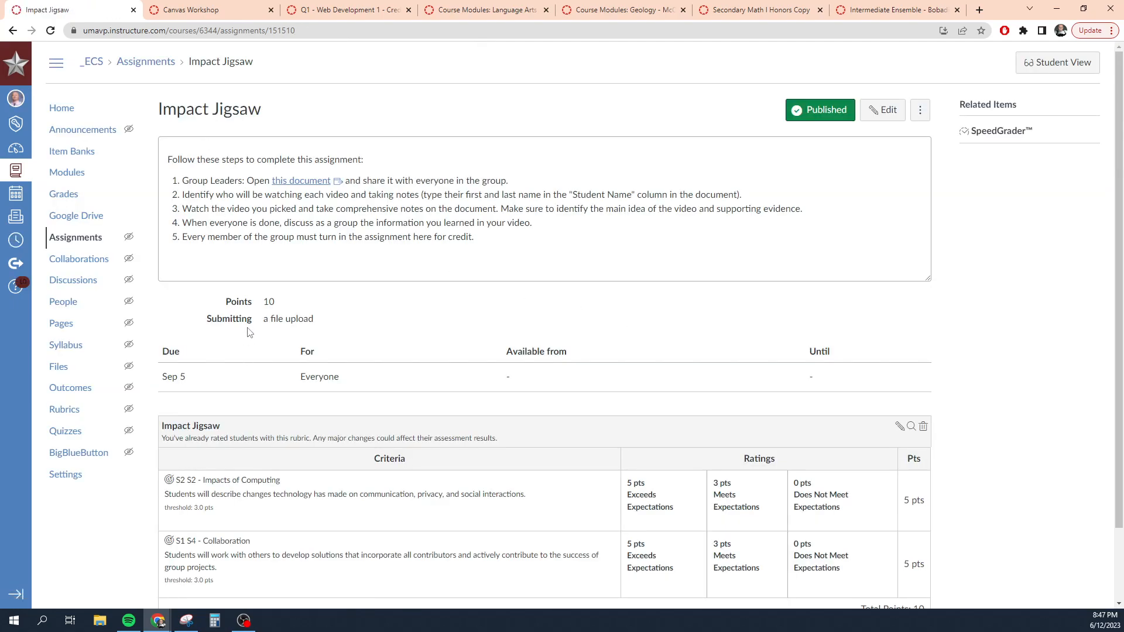
# Step: Delete the B3 section from the course sections in the course settings
pyautogui.click(68, 475)
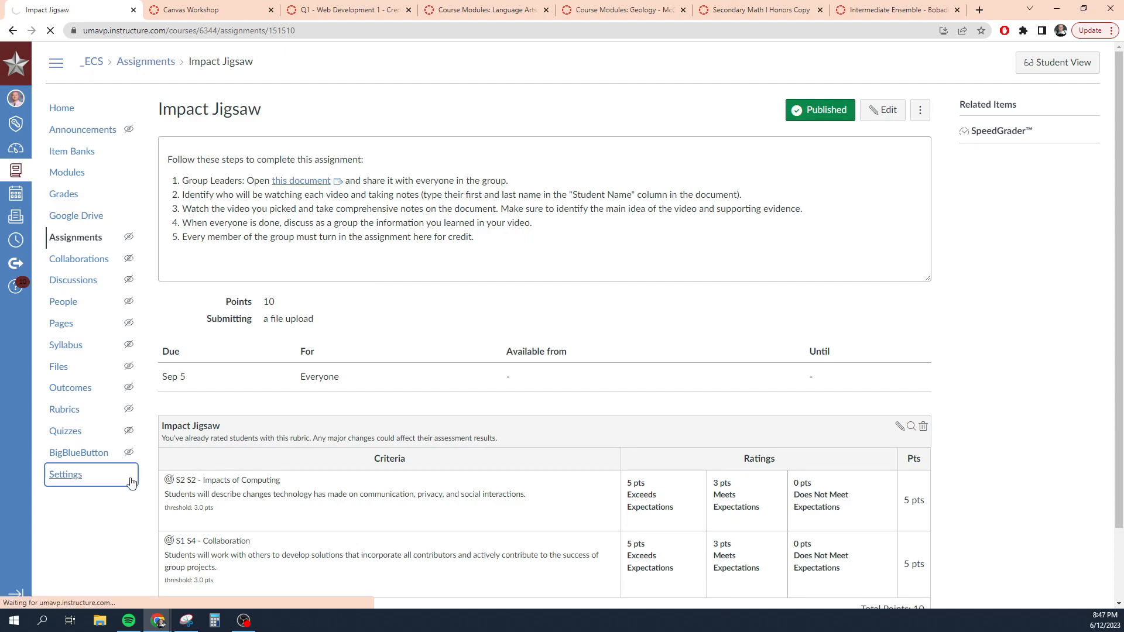
pyautogui.click(254, 110)
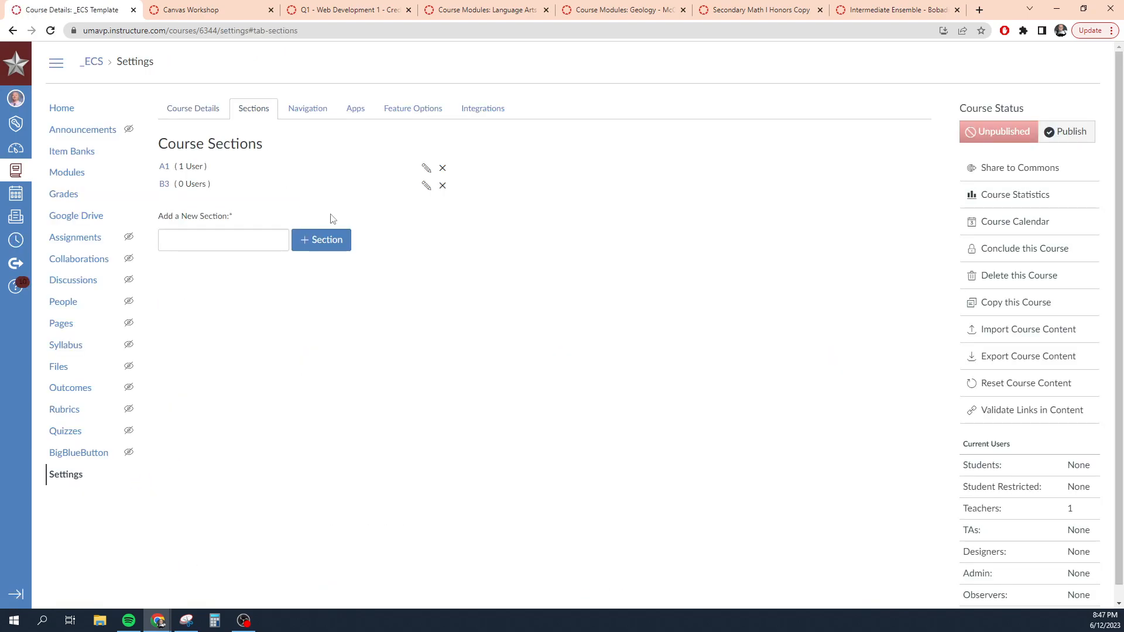
pyautogui.click(443, 186)
pyautogui.click(619, 96)
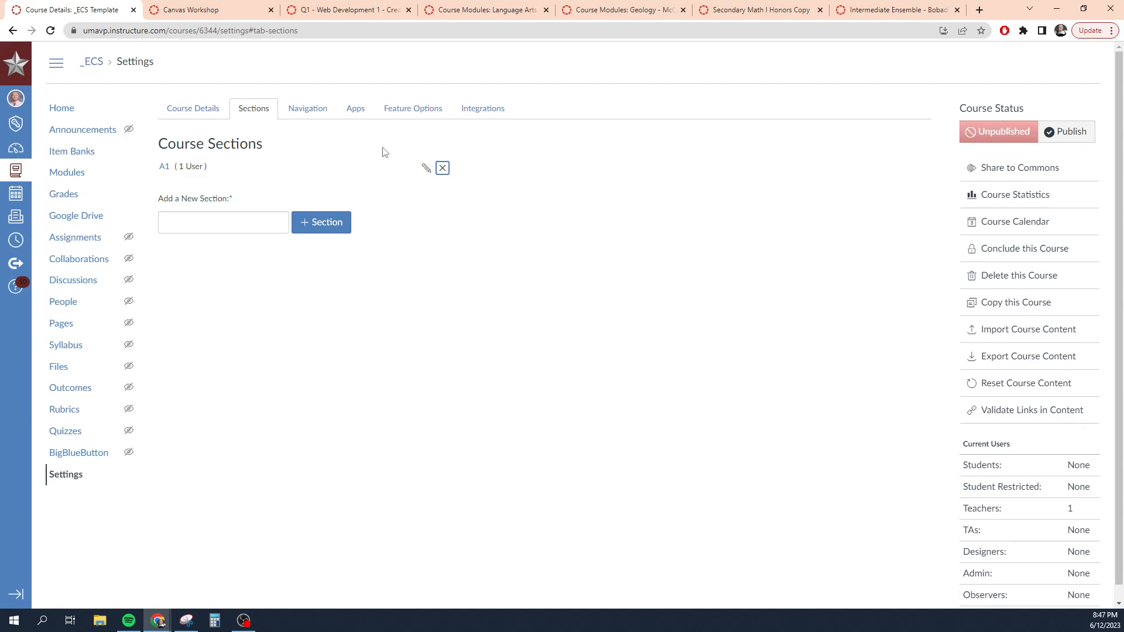
# Step: View the teacher's section enrollments in the course's people list and close them without changes
pyautogui.click(65, 302)
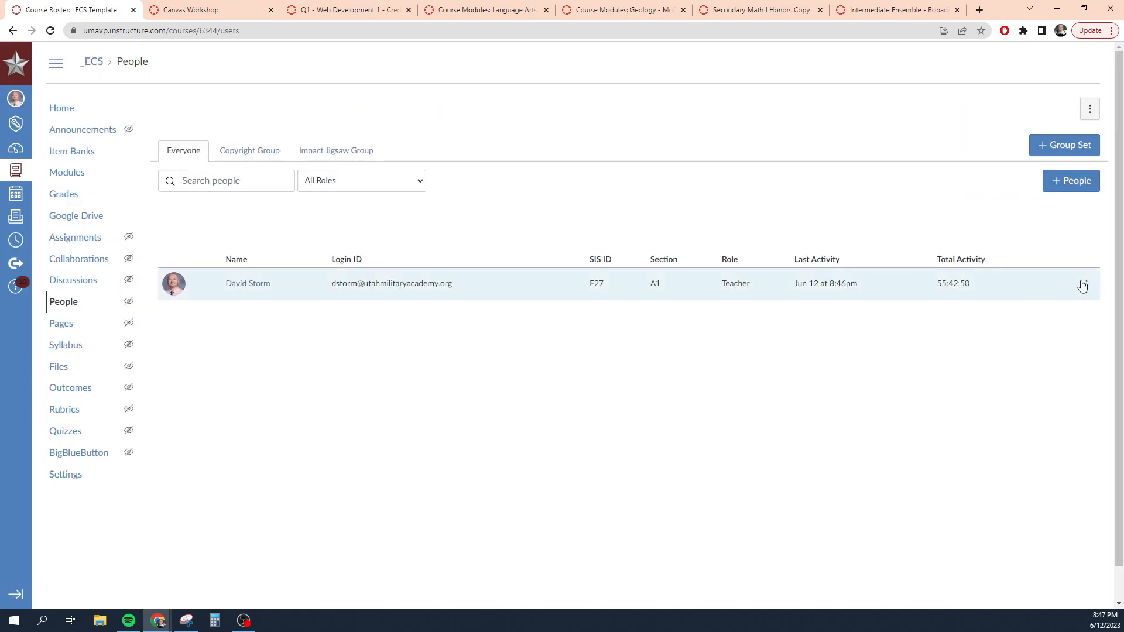
pyautogui.click(1086, 285)
pyautogui.click(1047, 340)
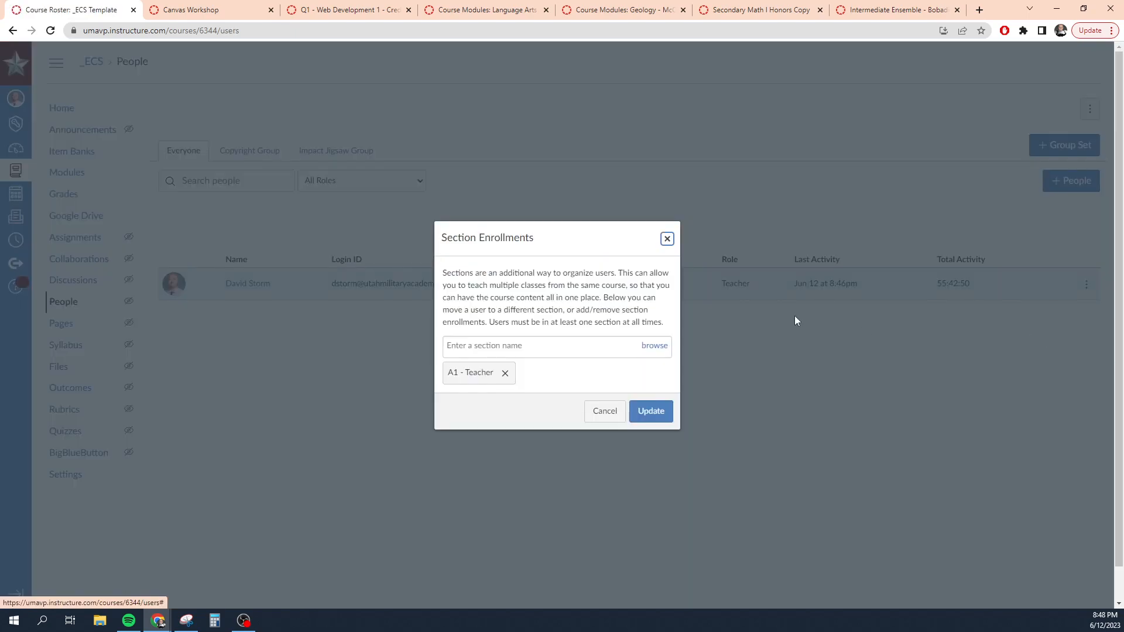
pyautogui.click(667, 242)
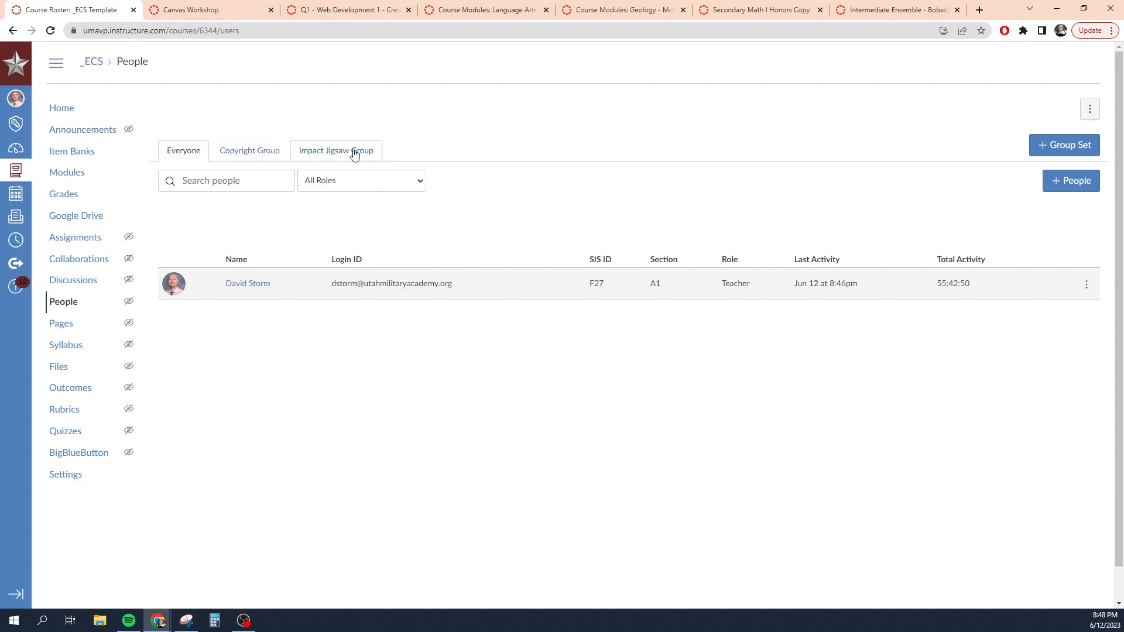
# Step: In the course settings, rename the A1 section to _ECS
pyautogui.click(75, 475)
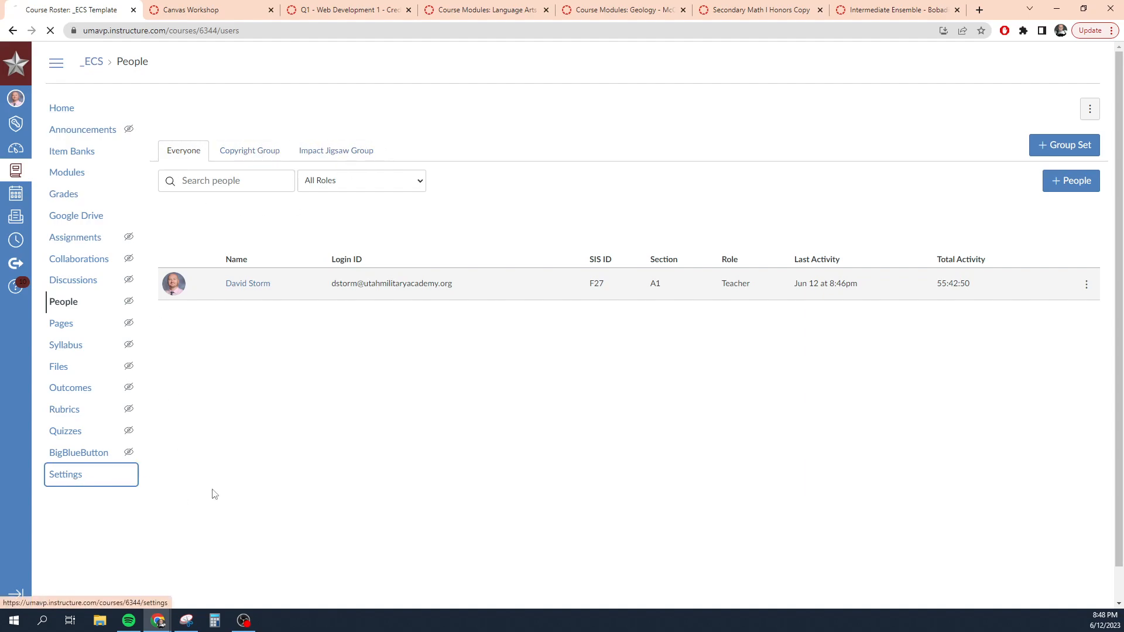
pyautogui.click(253, 109)
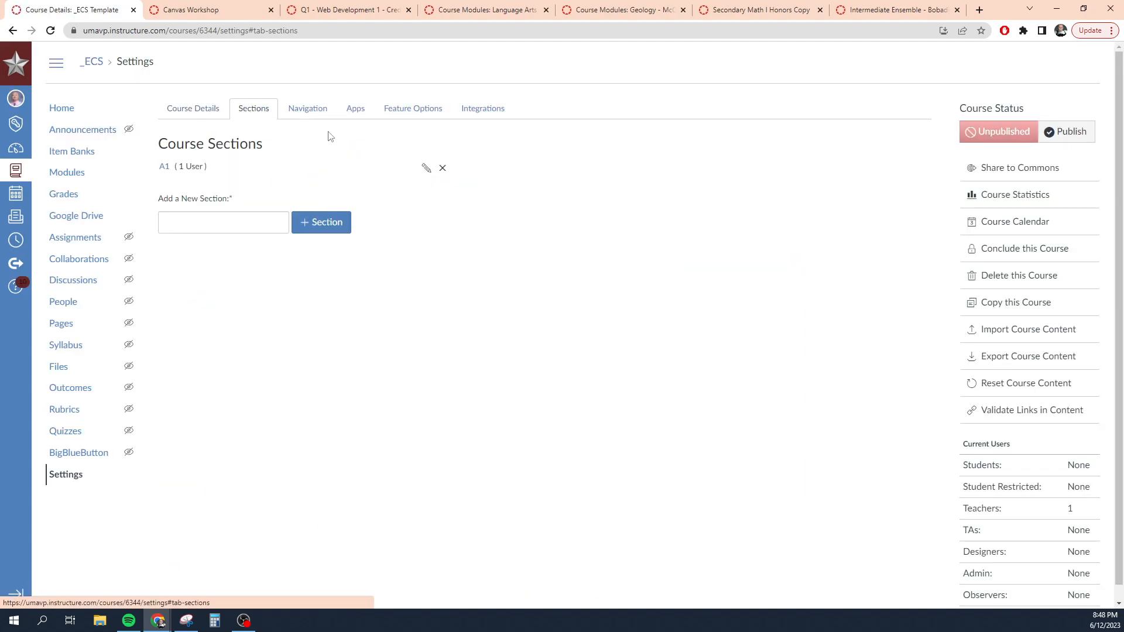
pyautogui.click(427, 168)
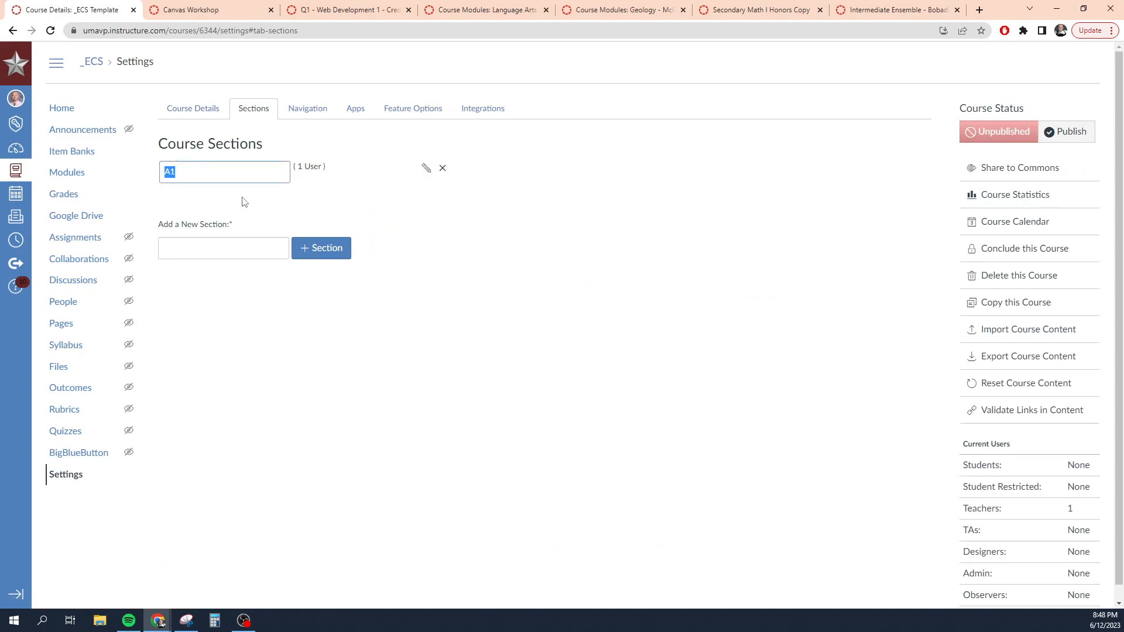
pyautogui.write('_ECS')
pyautogui.press('Return')
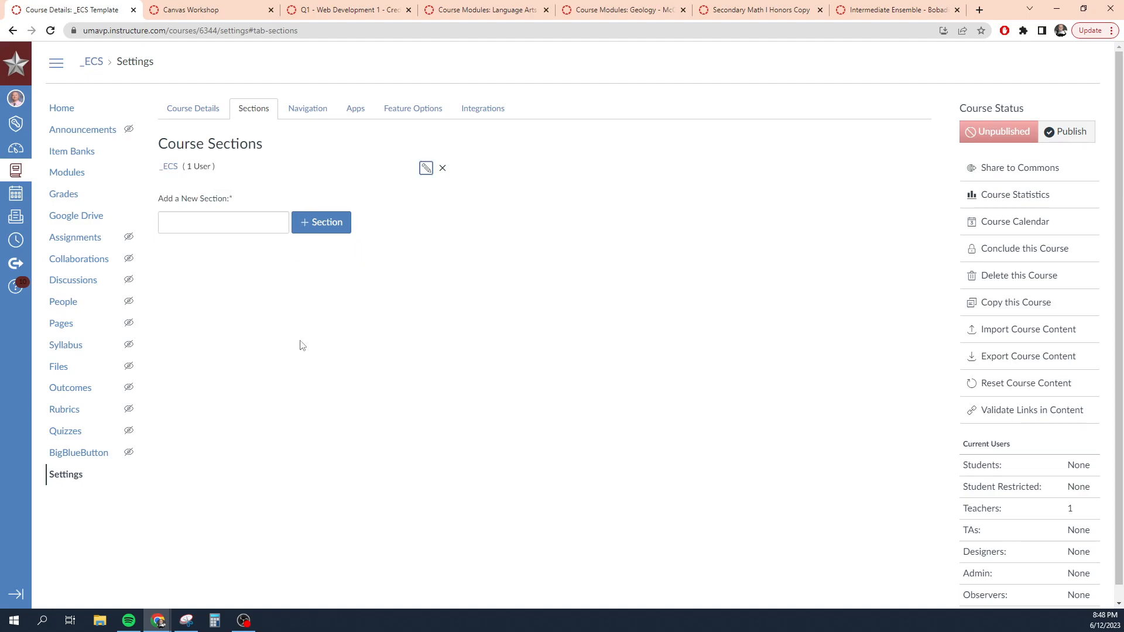